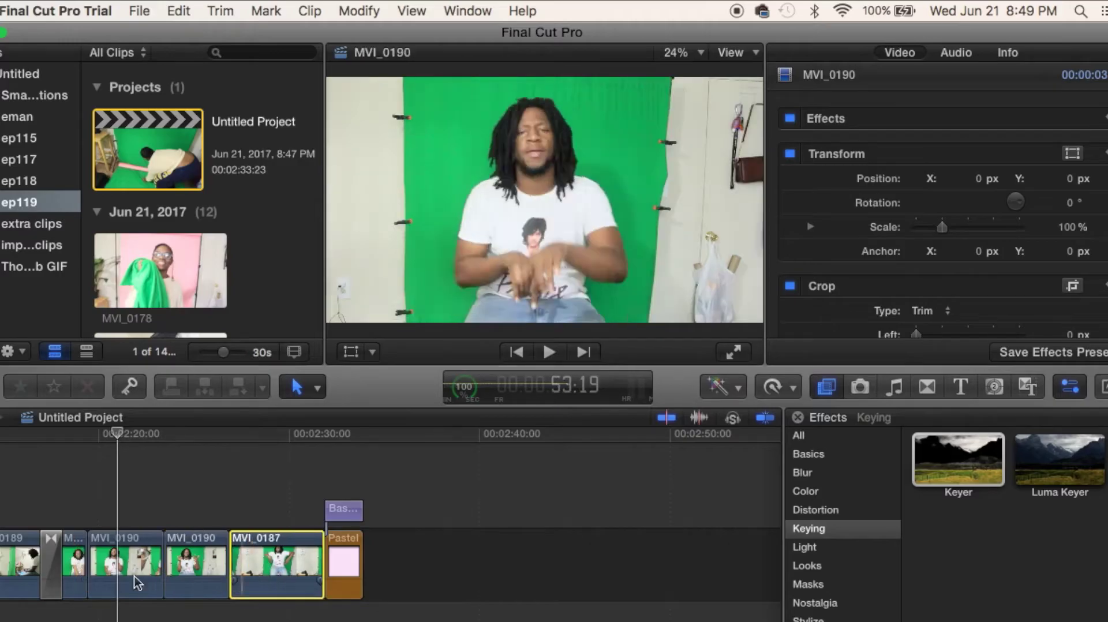
Extend the selection from MVI_0187 back to the first of the four clips ahead of Pastel.
left_click(80, 568, "shift")
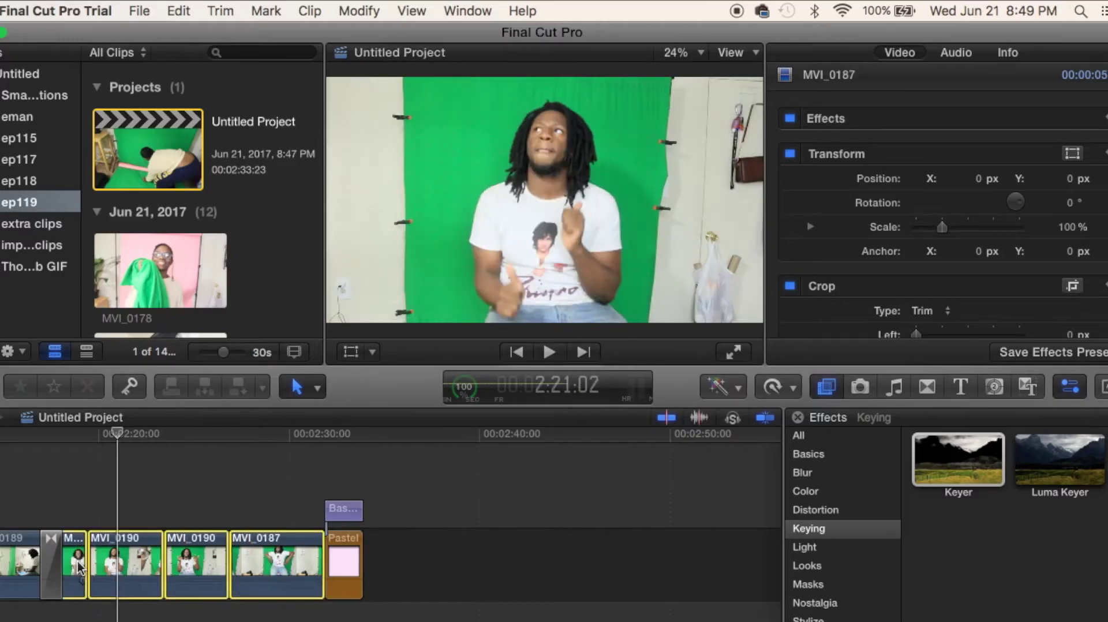
Paste the four clips after Pastel and crop the first copy's sides, left edge at 383.8 px.
key("super+v")
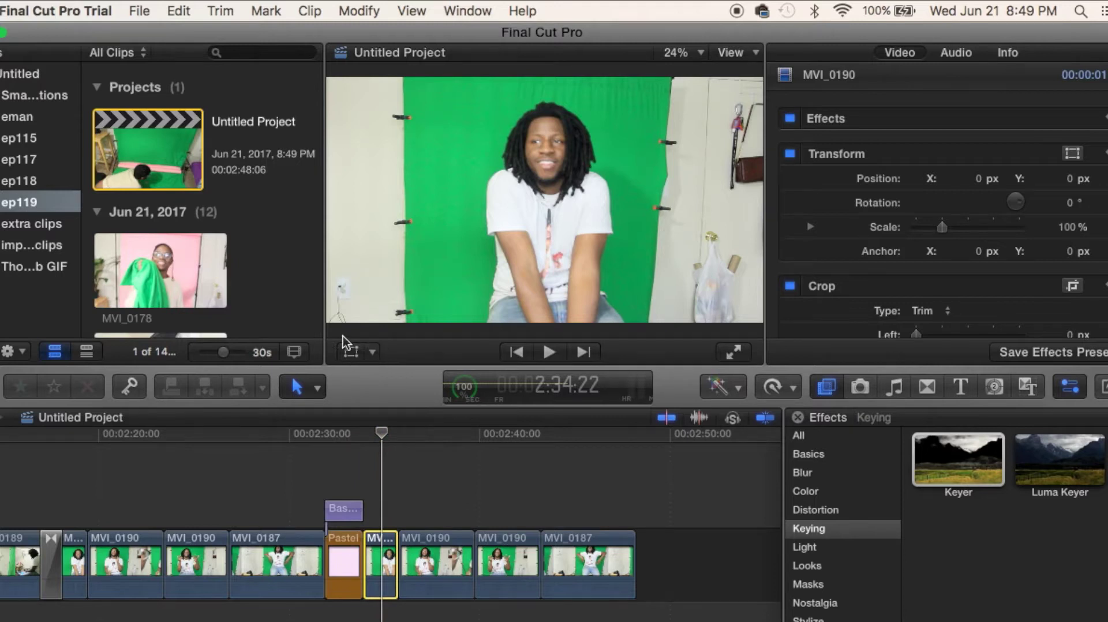
left_click(374, 355)
left_click(391, 399)
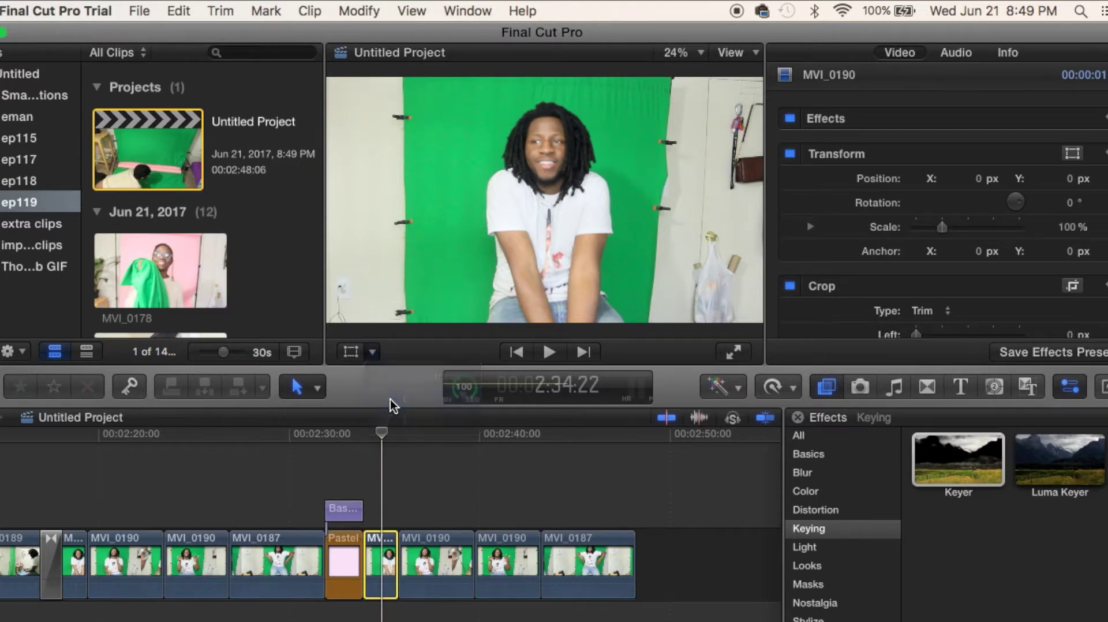
left_click_drag(328, 200, 397, 211)
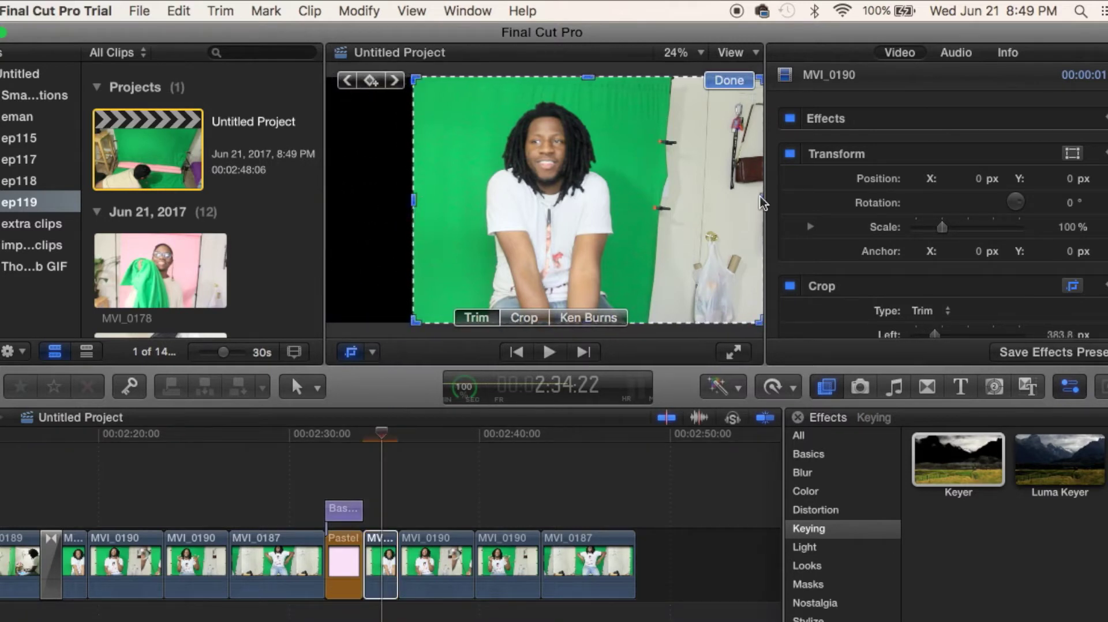
left_click_drag(761, 201, 677, 208)
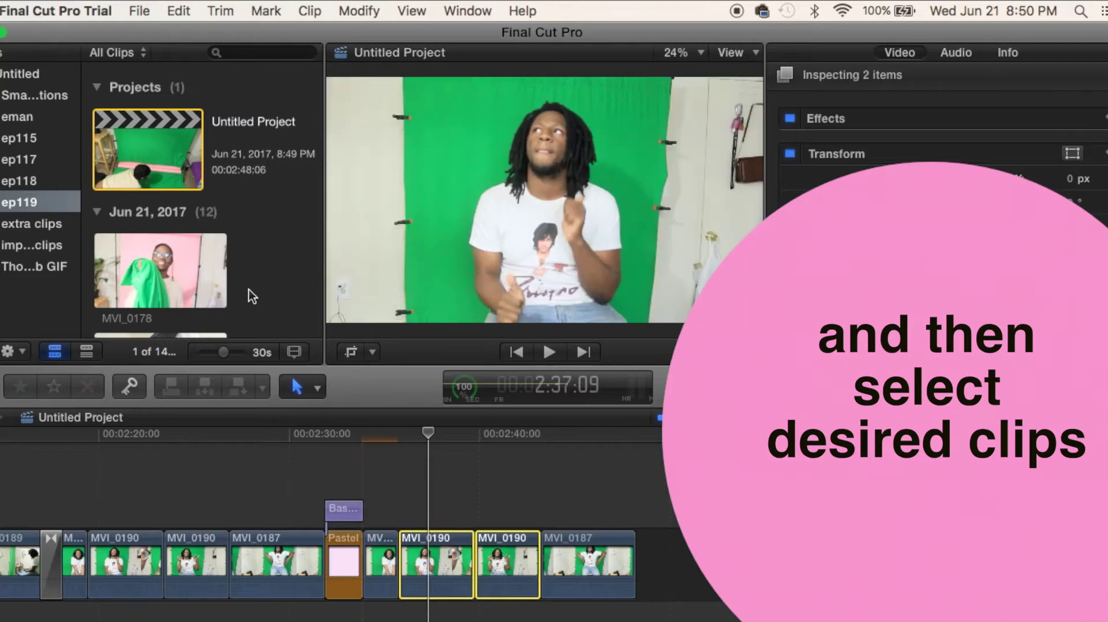
Paste only the Crop attribute onto the two MVI_0190 copies and play back to check.
left_click(179, 11)
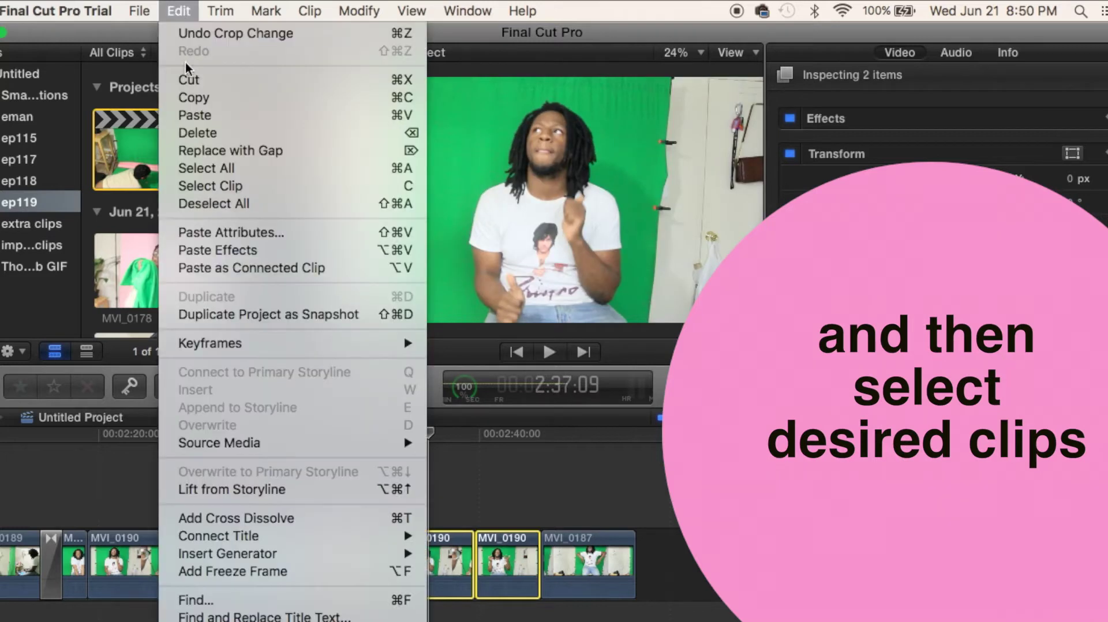
left_click(199, 232)
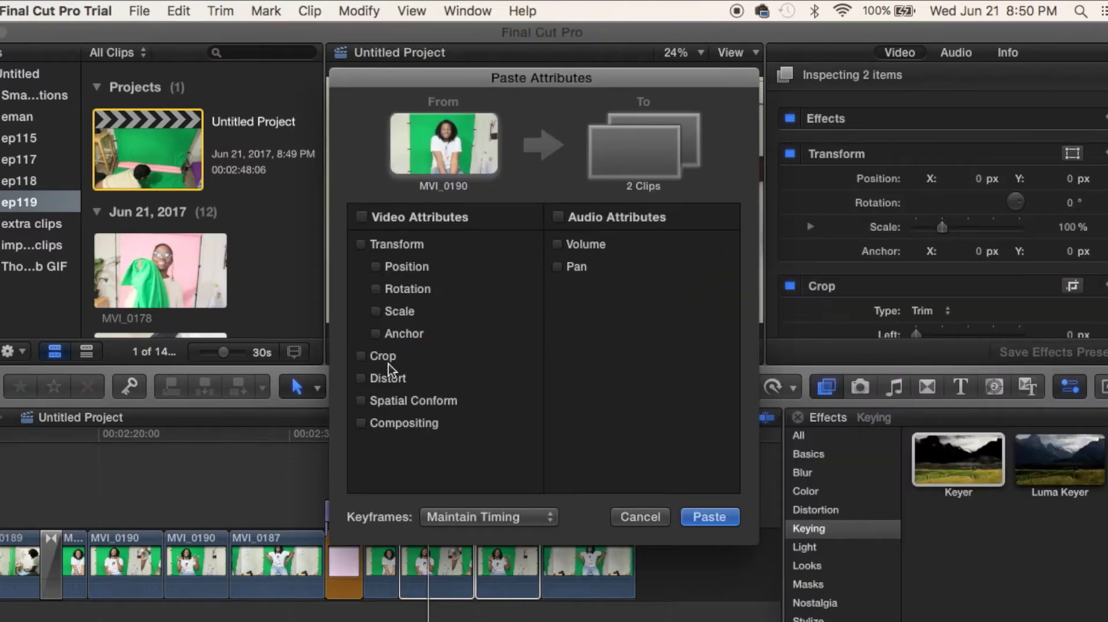
left_click(361, 356)
left_click(708, 516)
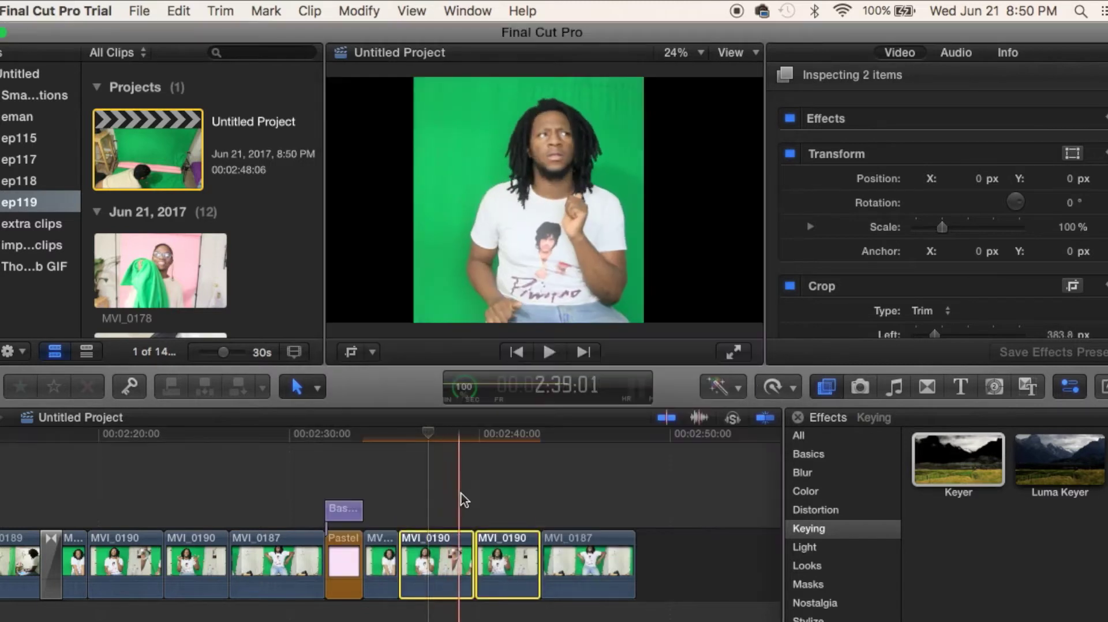
key("space")
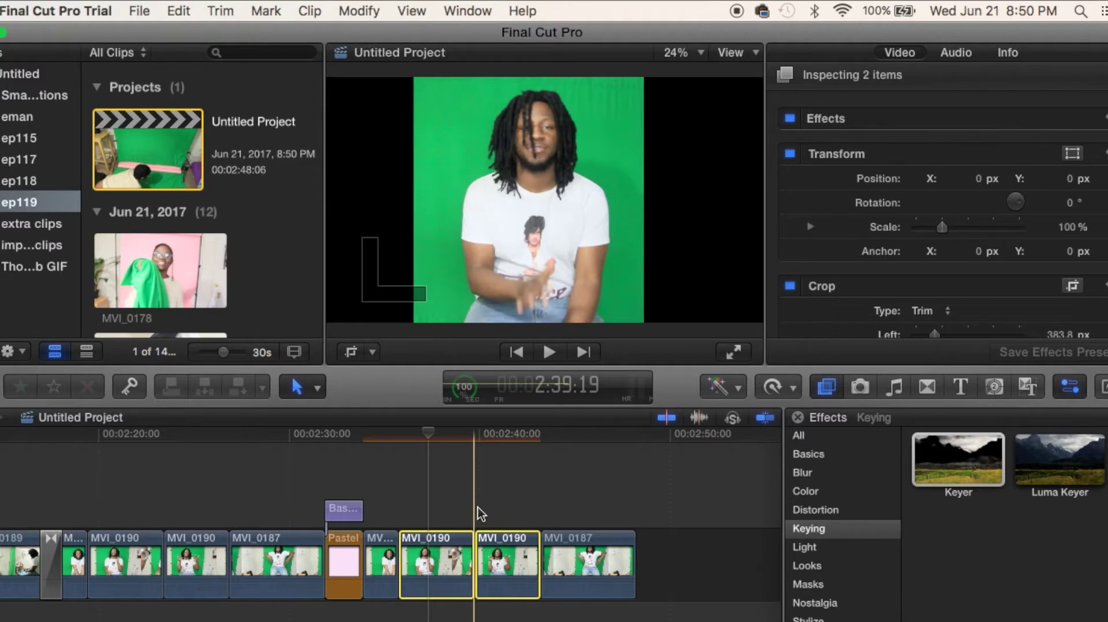
left_click(831, 388)
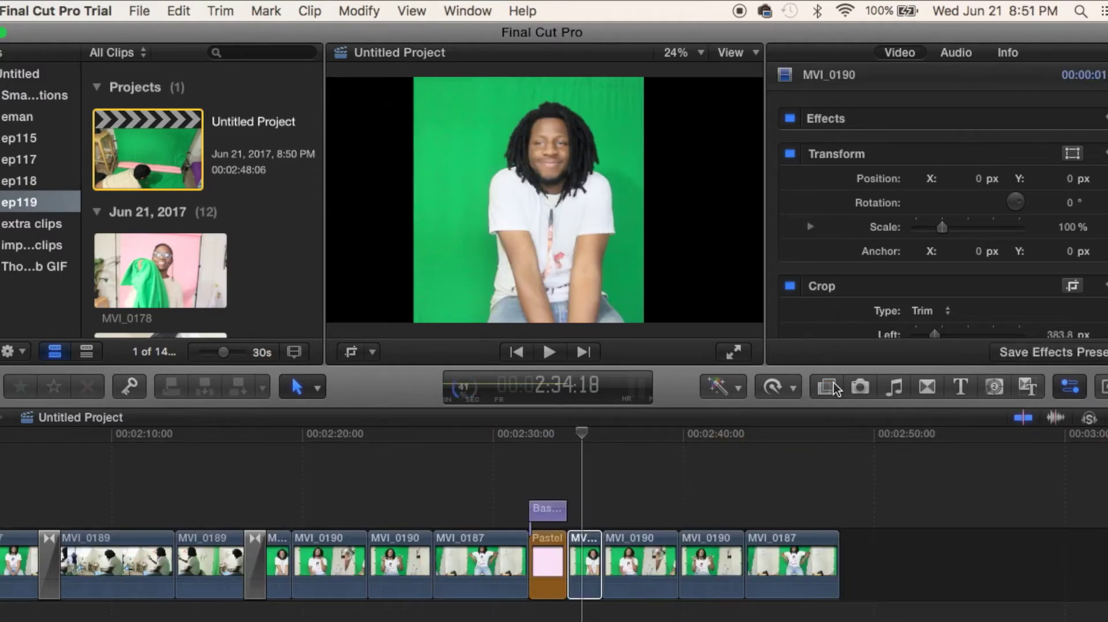
Apply Keyer from the Keying effects to the cropped MVI_0190 clip after Pastel.
left_click(834, 384)
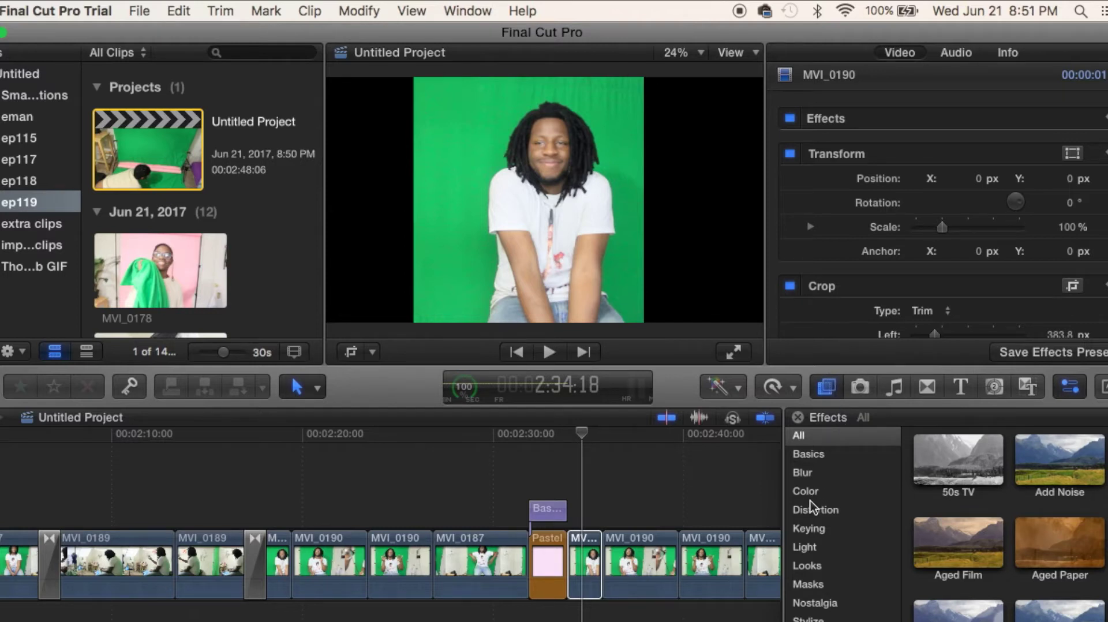
left_click(808, 530)
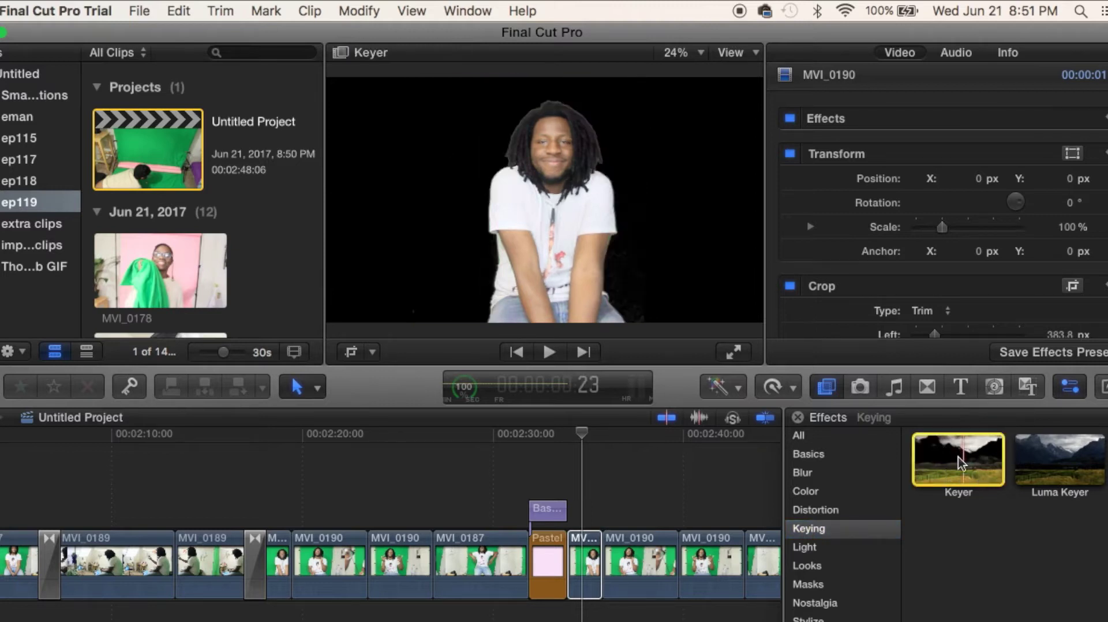
left_click_drag(947, 470, 580, 567)
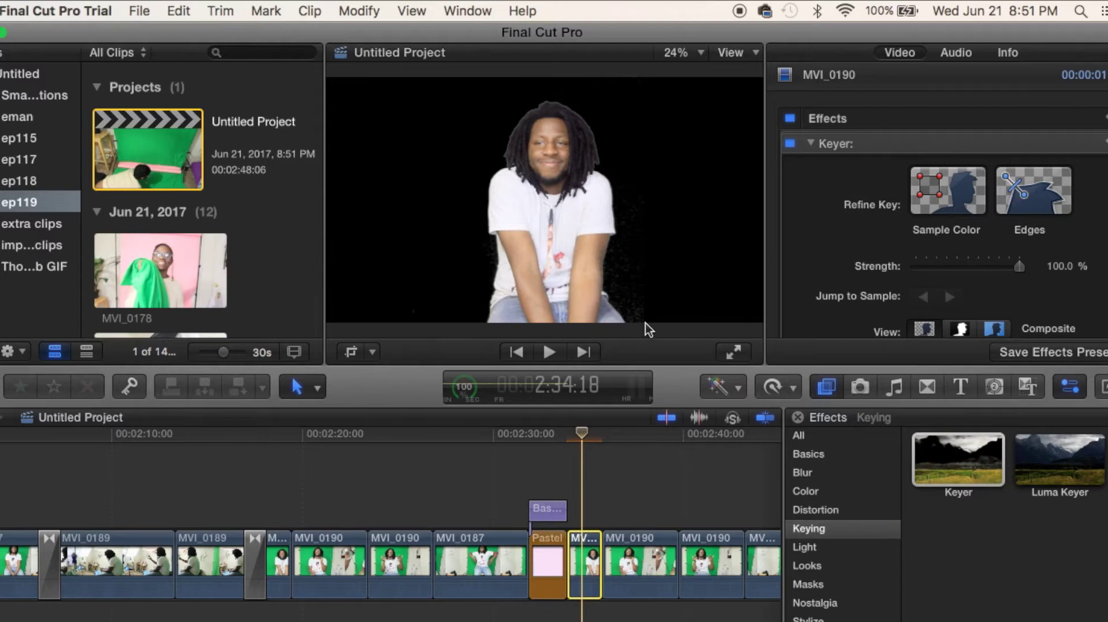
scroll(635, 242, "up", 3)
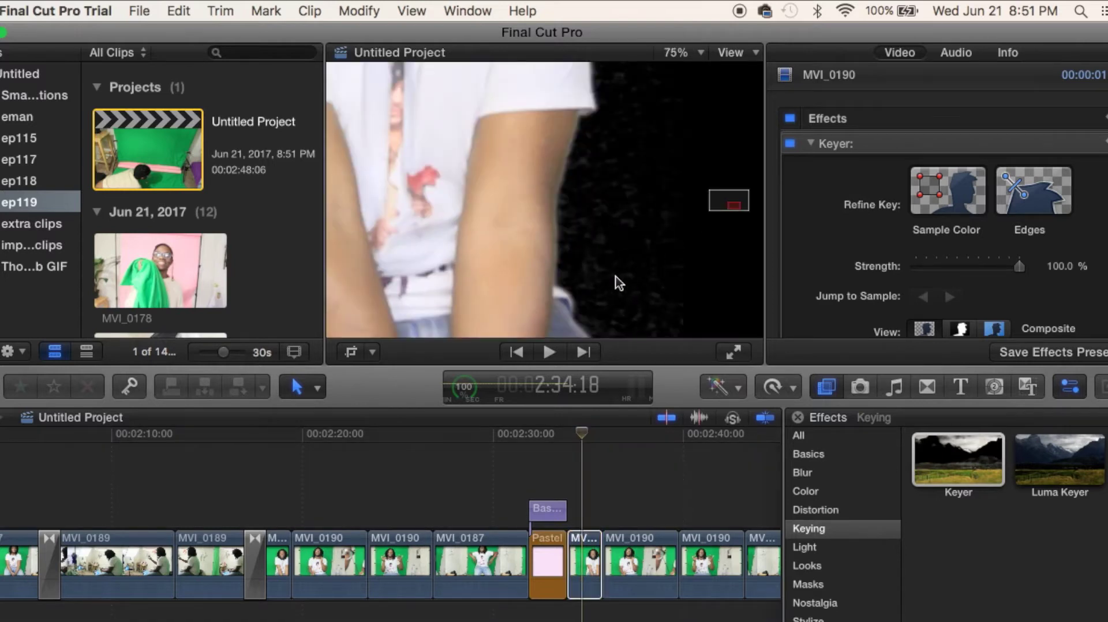
left_click(701, 53)
left_click(681, 69)
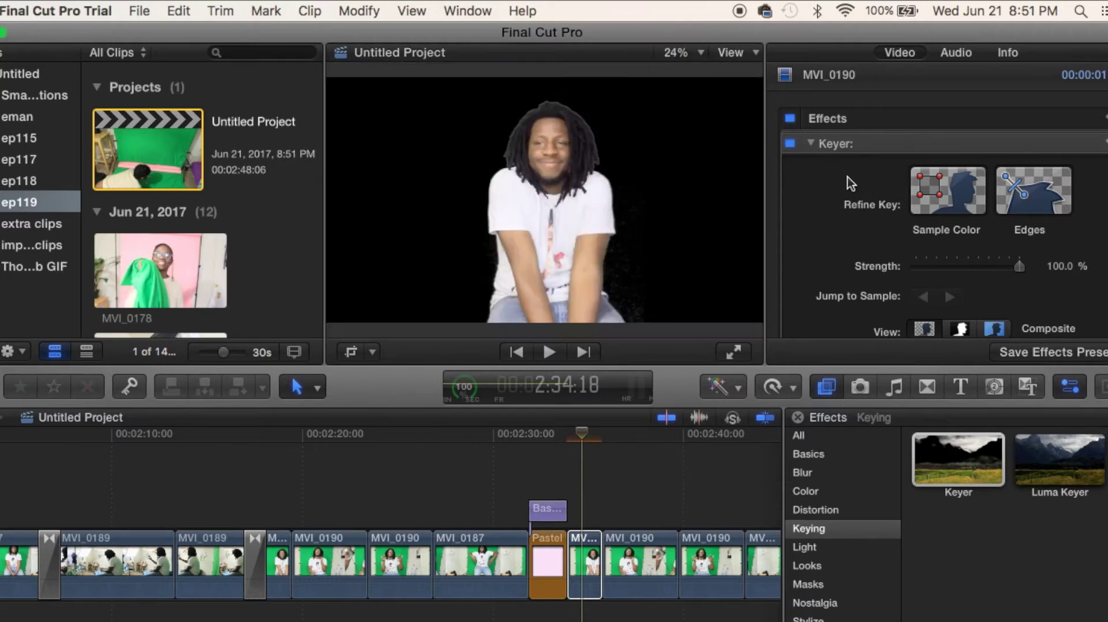
scroll(847, 177, "down", 3)
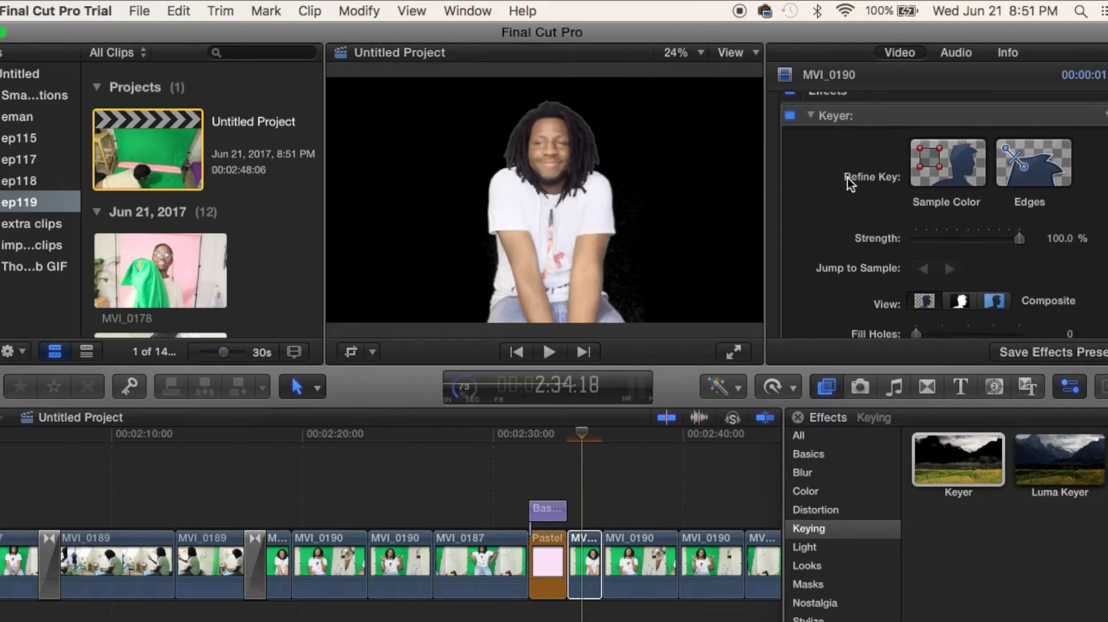
scroll(847, 178, "down", 2)
scroll(848, 178, "up", 2)
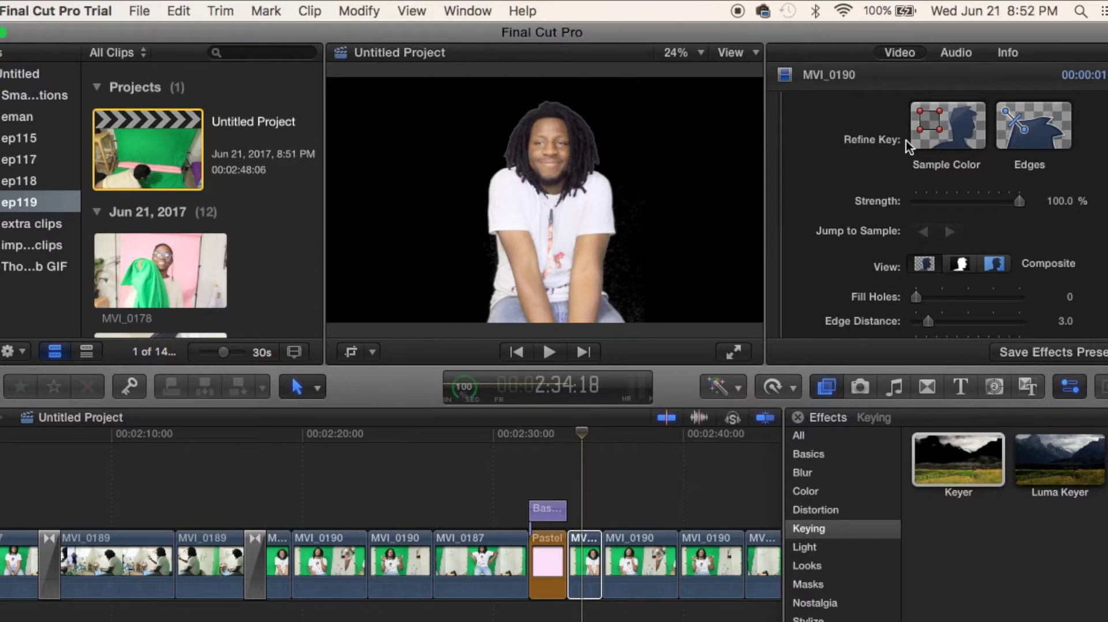
left_click(943, 140)
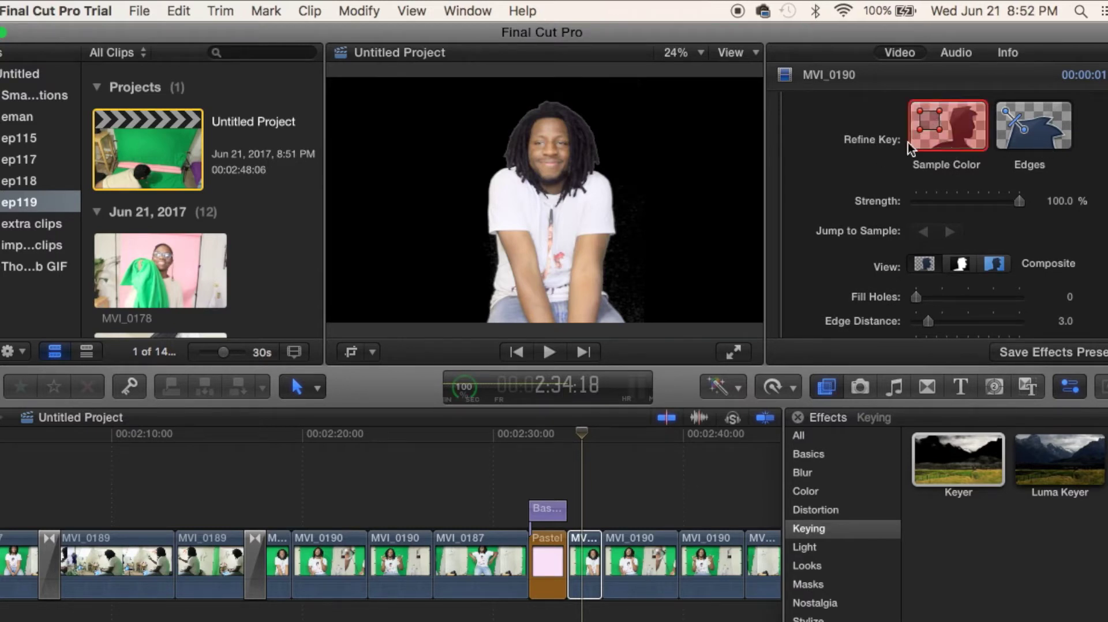
mouse_move(697, 128)
left_mouse_down()
mouse_move(685, 119)
mouse_move(672, 144)
mouse_move(681, 134)
left_mouse_up()
key("super+z")
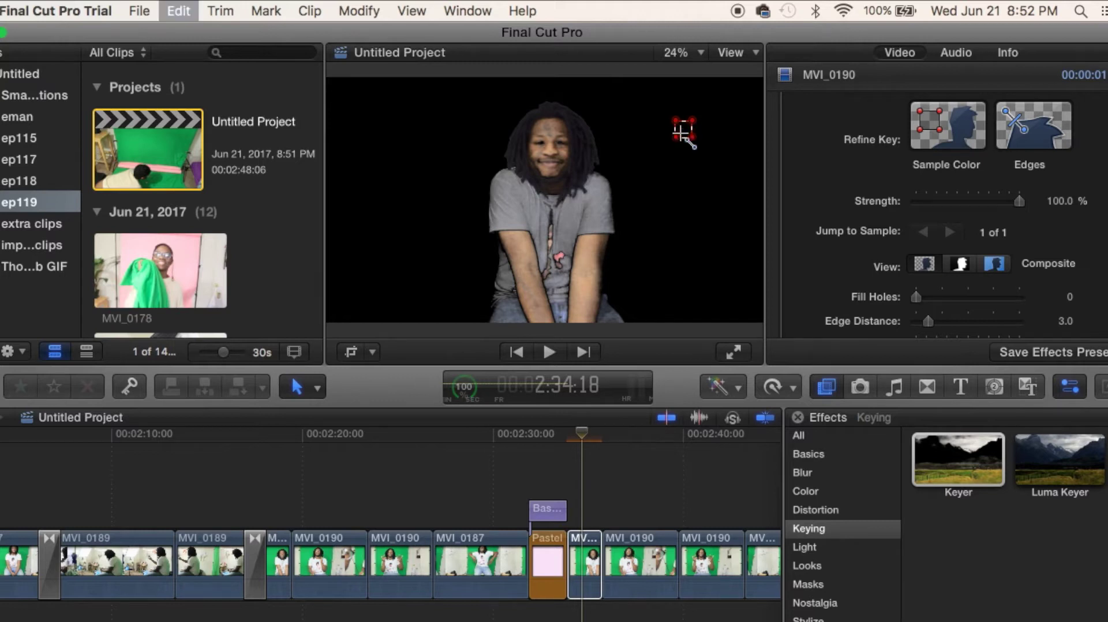
key("super+z")
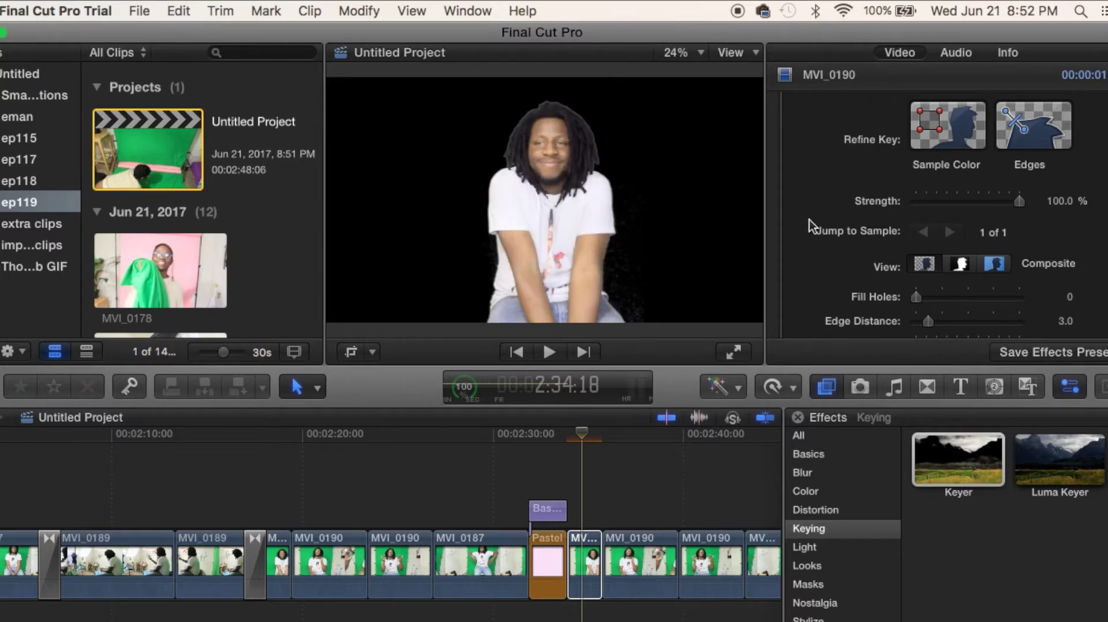
scroll(804, 275, "down", 5)
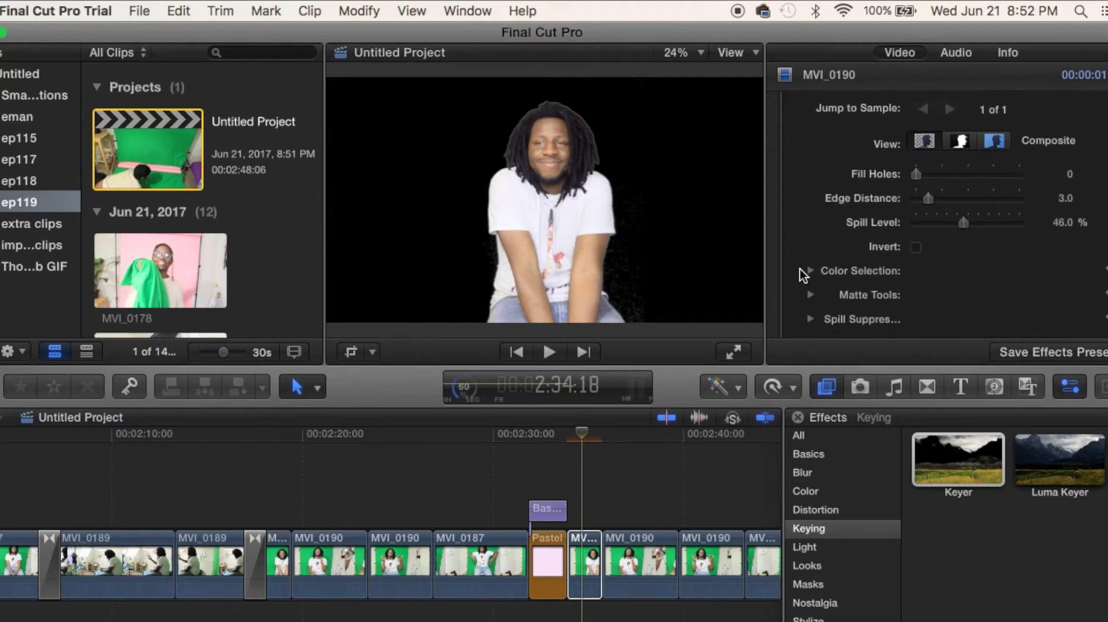
scroll(804, 274, "down", 1)
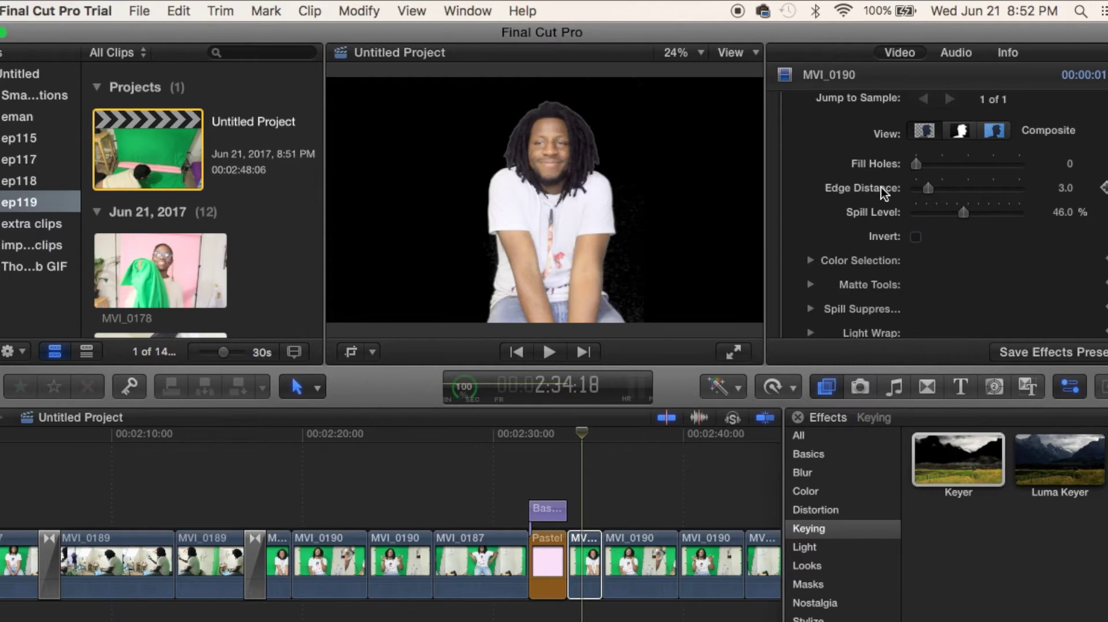
Adjust Fill Holes, set Edge Distance to 0 and Spill Level to 40% in the Keyer.
mouse_move(912, 164)
left_mouse_down()
mouse_move(937, 163)
mouse_move(893, 168)
left_mouse_up()
mouse_move(929, 185)
left_mouse_down()
mouse_move(972, 186)
mouse_move(909, 190)
left_mouse_up()
mouse_move(964, 214)
left_mouse_down()
mouse_move(953, 214)
mouse_move(984, 221)
mouse_move(959, 220)
left_mouse_up()
scroll(808, 245, "down", 4)
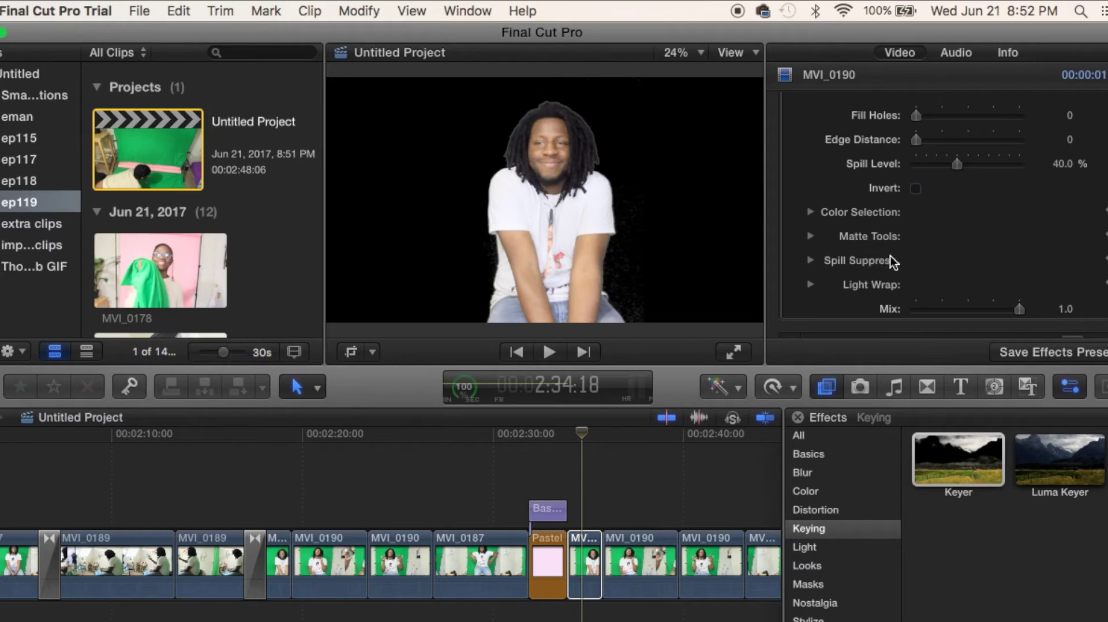
Set Matte Tools Shrink/Expand to -1.0 and Erode to 4.27, and raise the Black level.
left_click(811, 236)
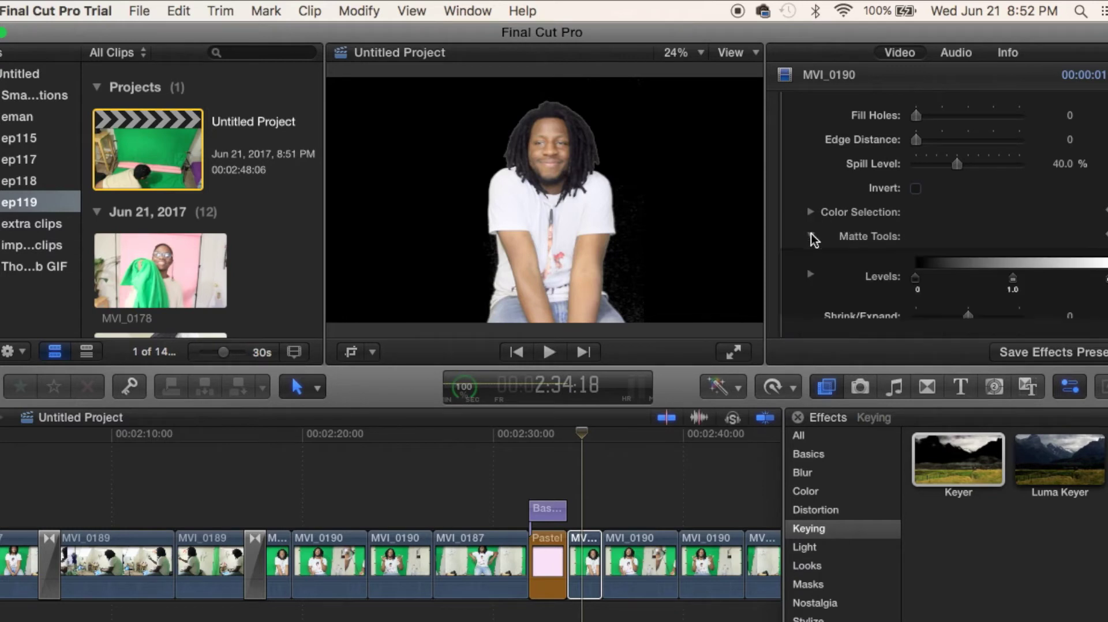
scroll(826, 283, "down", 5)
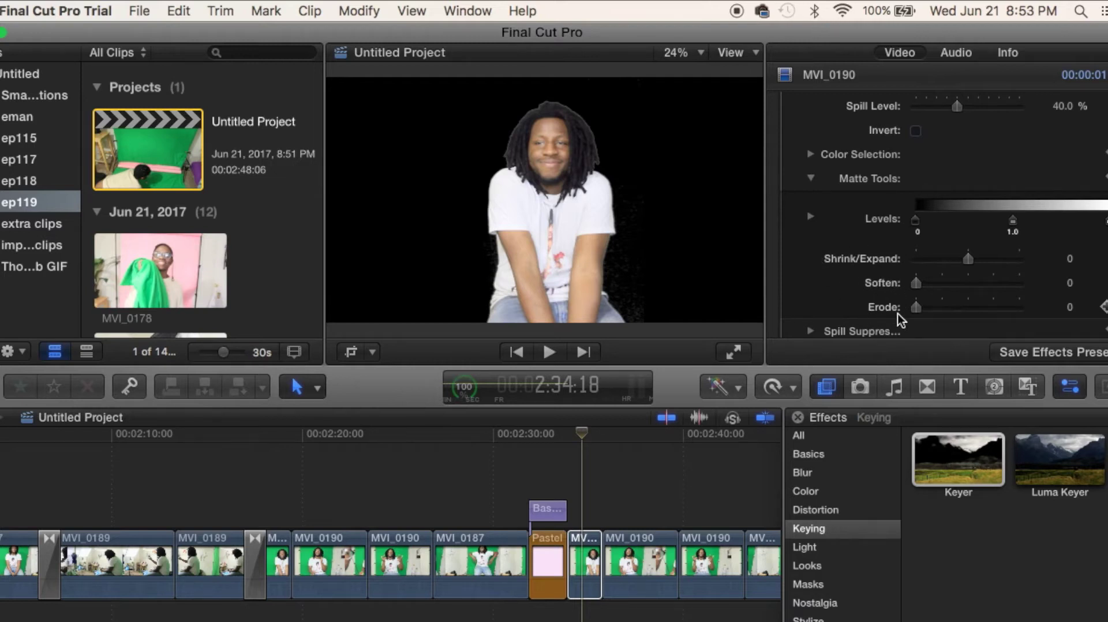
left_click_drag(969, 259, 963, 263)
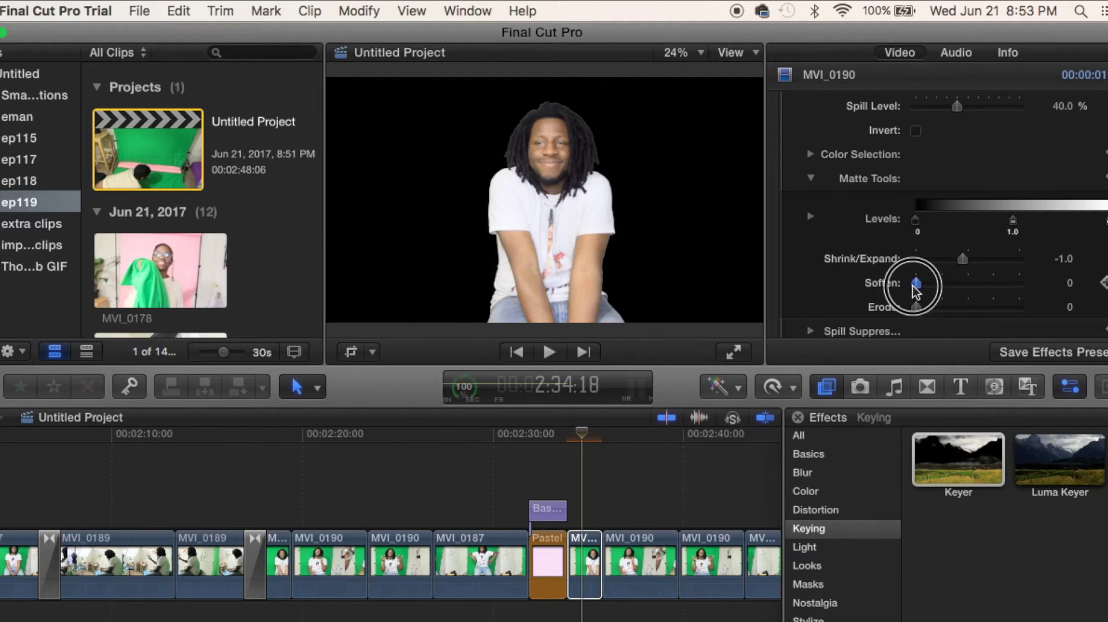
left_click_drag(913, 289, 965, 301)
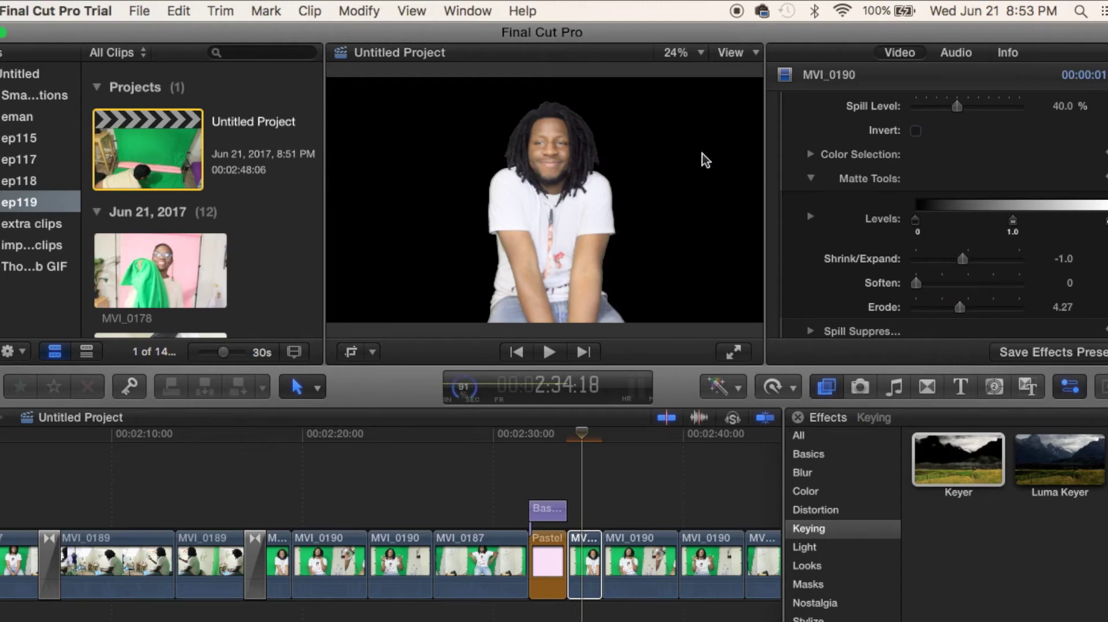
left_click(808, 217)
scroll(802, 258, "down", 3)
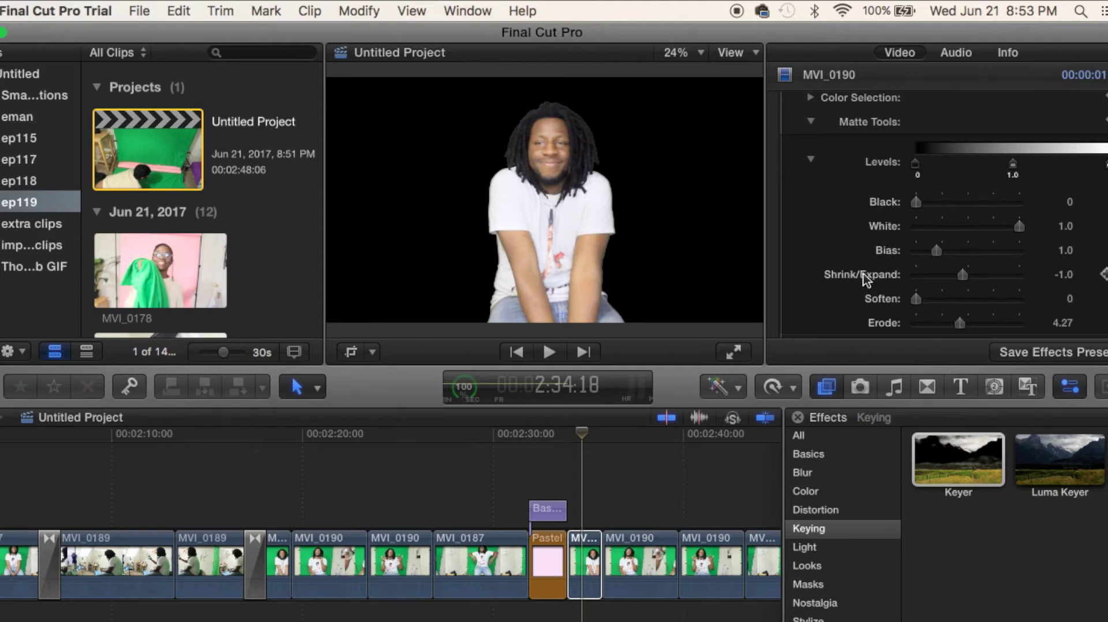
mouse_move(917, 202)
left_mouse_down()
mouse_move(1033, 210)
mouse_move(961, 202)
left_mouse_up()
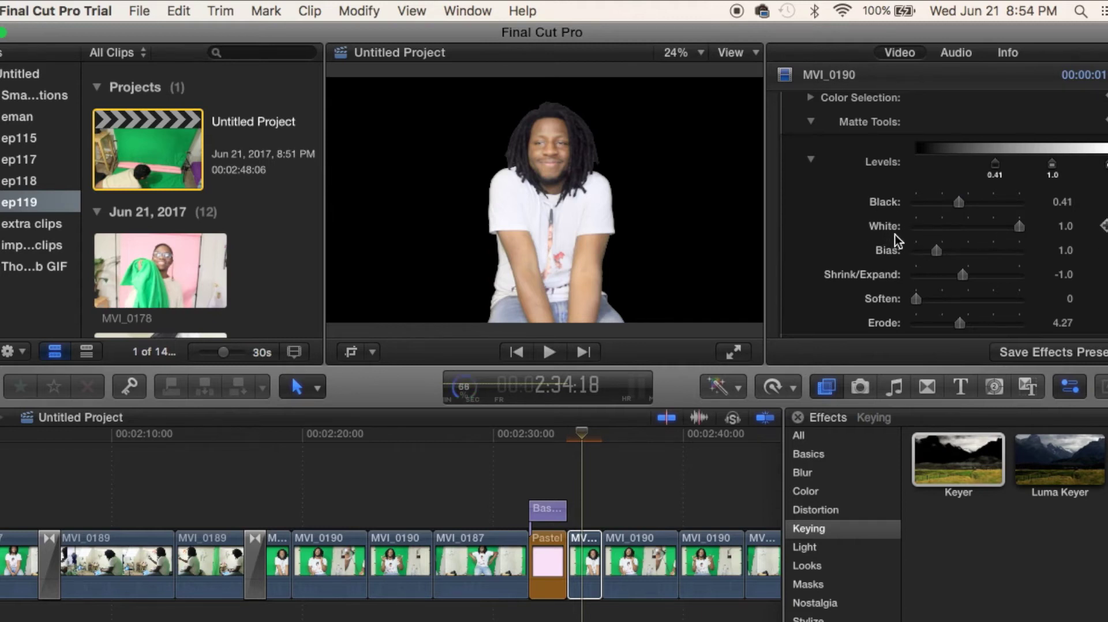
Lower the Keyer's matte White level to 0.84 and review the keyed MVI_0190 clip.
mouse_move(1020, 227)
left_mouse_down()
mouse_move(950, 234)
mouse_move(1005, 230)
left_mouse_up()
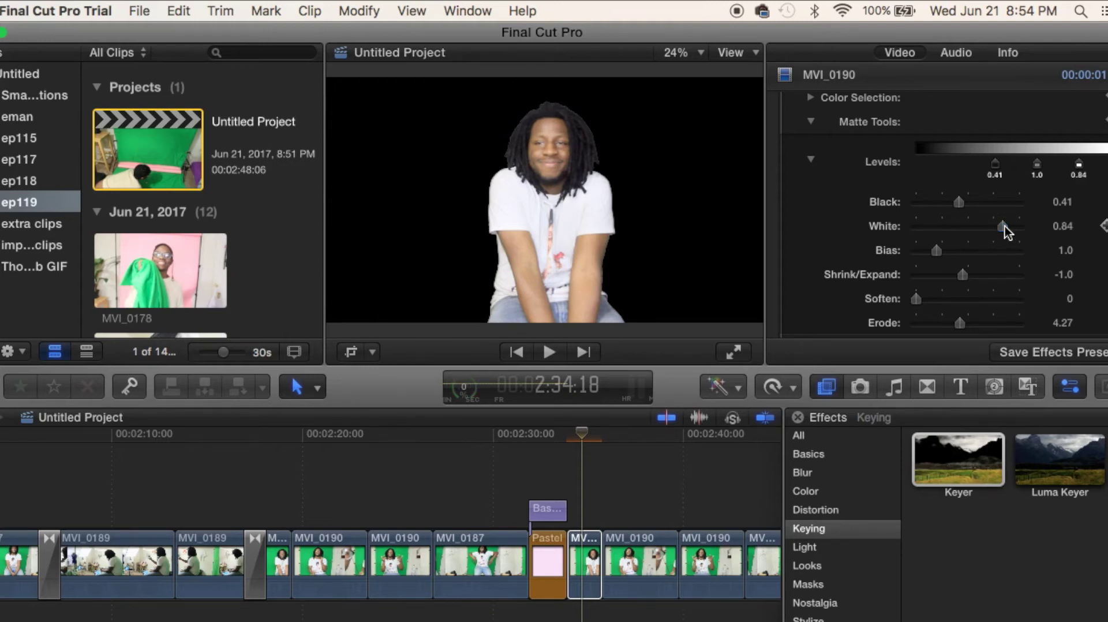
left_click(581, 432)
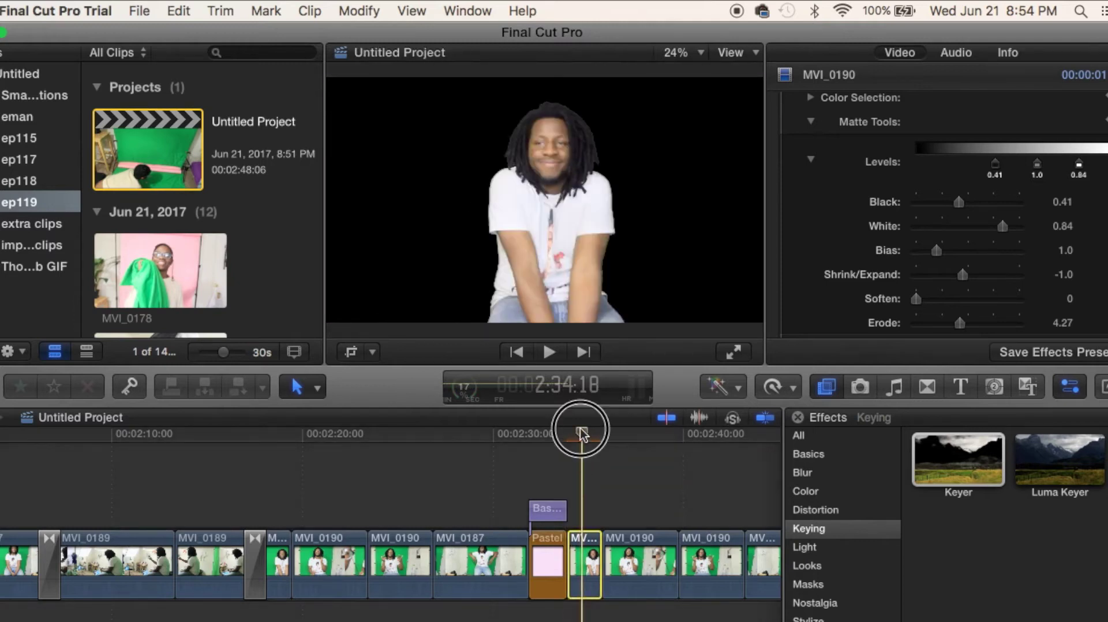
mouse_move(582, 432)
left_mouse_down()
mouse_move(571, 432)
mouse_move(586, 432)
left_mouse_up()
left_click(586, 545, "super")
Paste only the Keyer attribute onto the next two MVI_0190 clips and scrub to check.
scroll(654, 564, "right", 3)
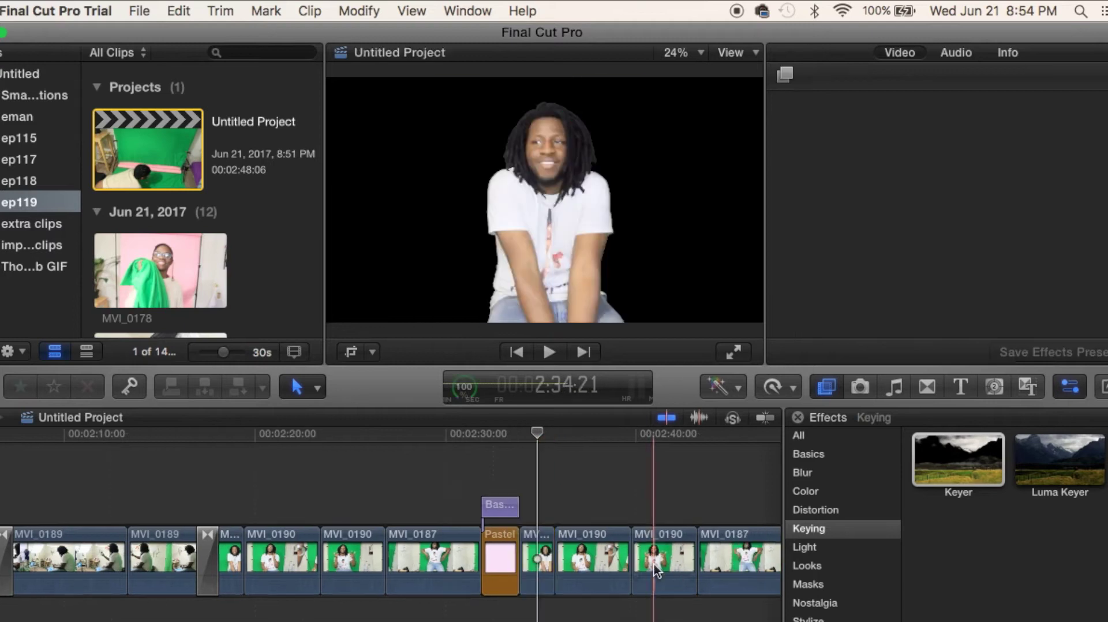
left_click(653, 564)
left_click(595, 559, "super")
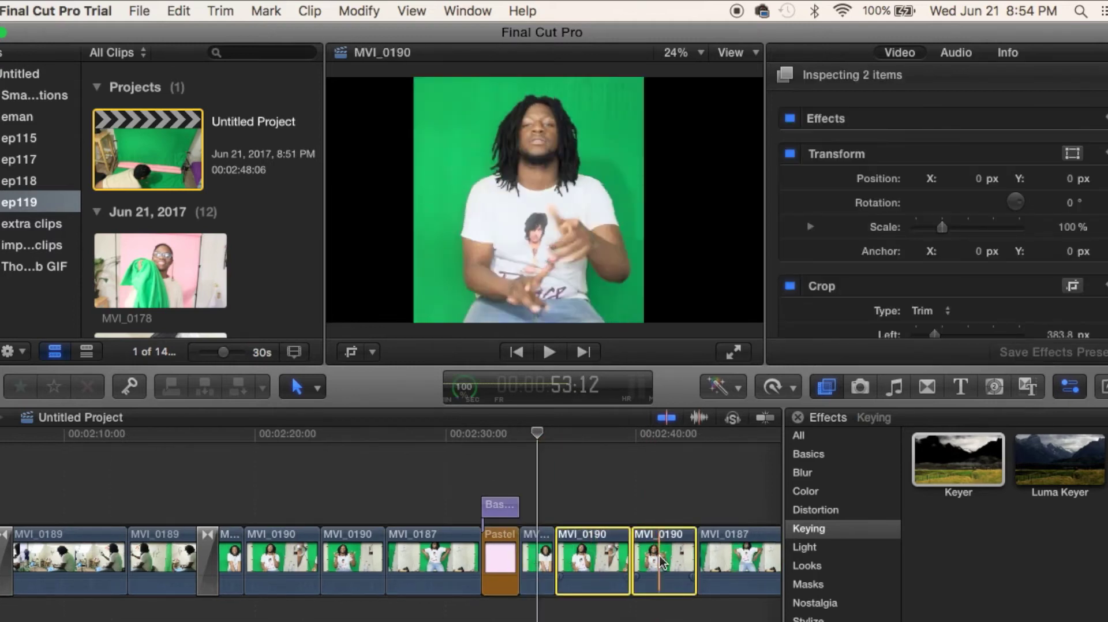
left_click(178, 13)
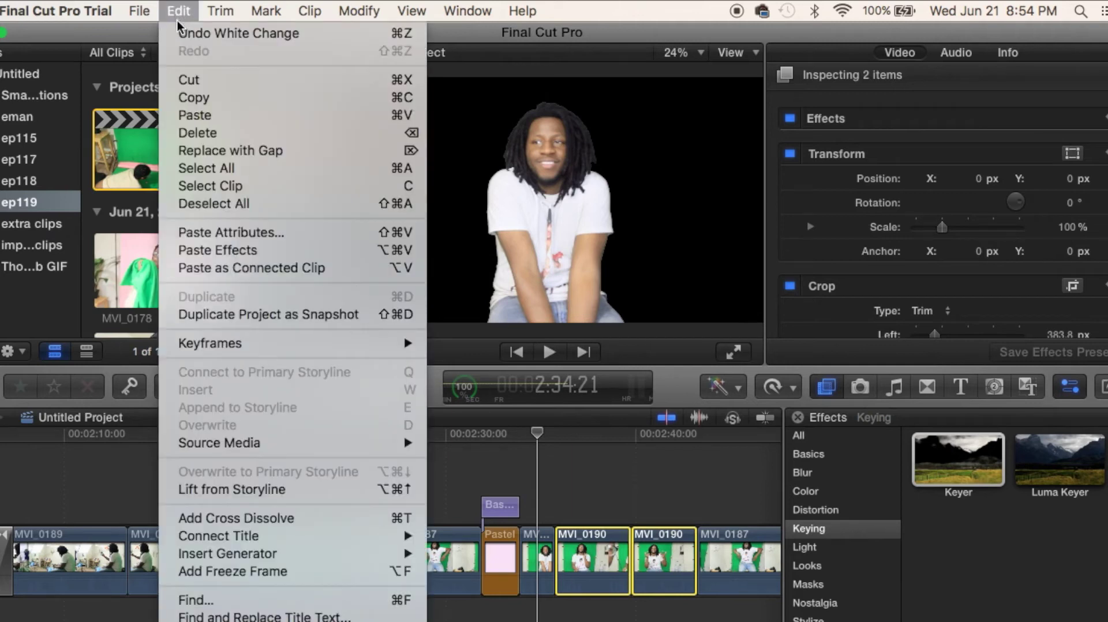
left_click(199, 231)
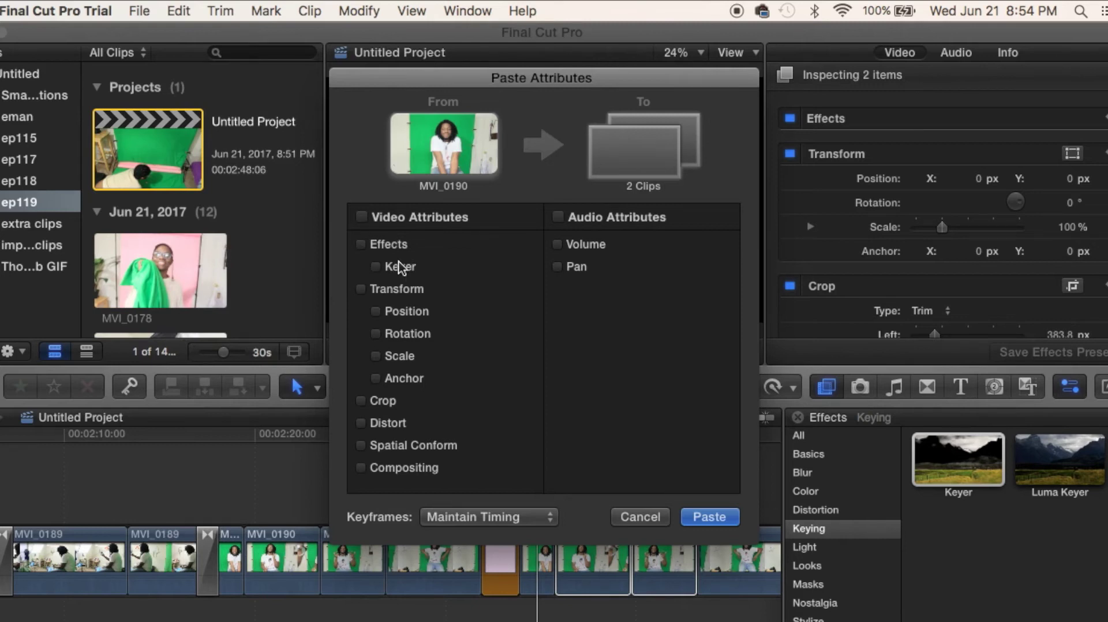
left_click(377, 268)
left_click(706, 516)
left_click_drag(554, 439, 656, 445)
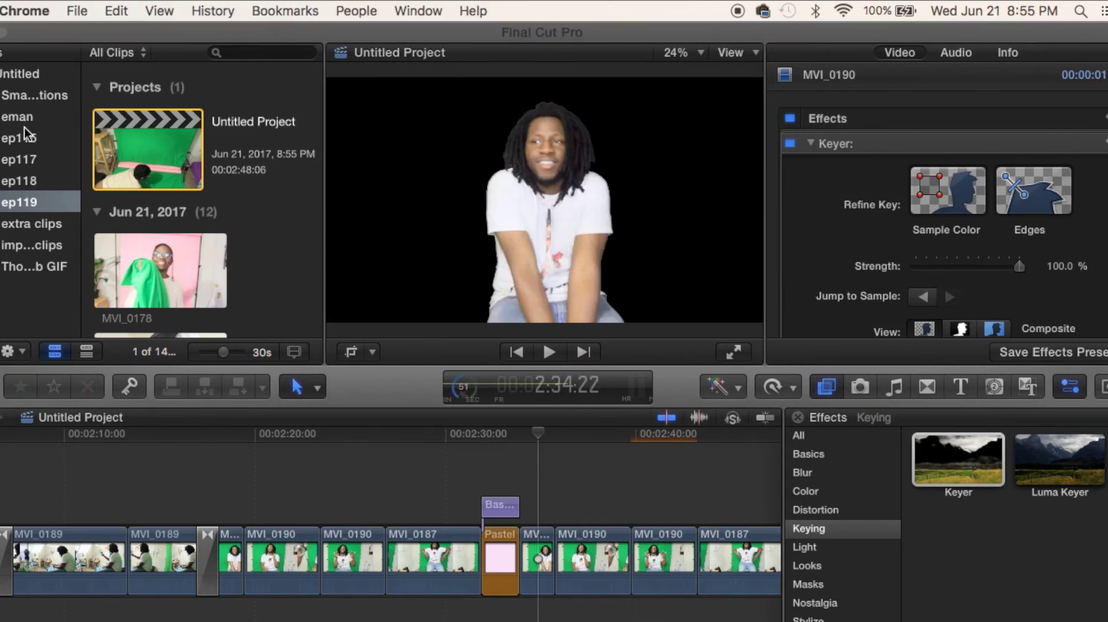
left_click(12, 234)
Copy Clip 26 from the gif clips compound clip into Untitled Project, connected beneath Pastel.
left_click(12, 231)
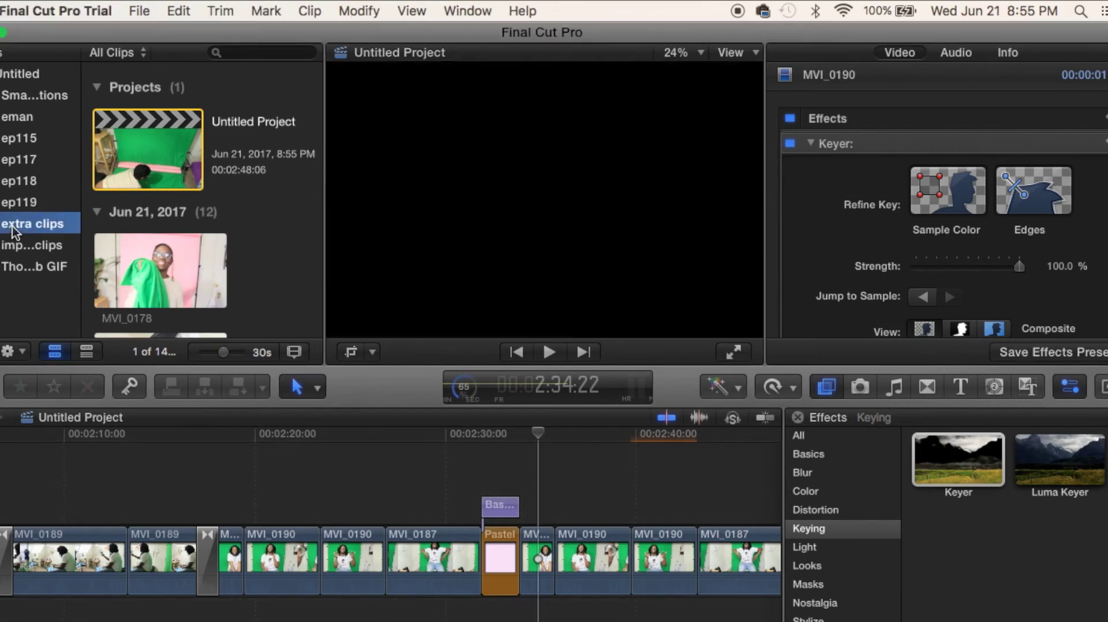
double_click(156, 140)
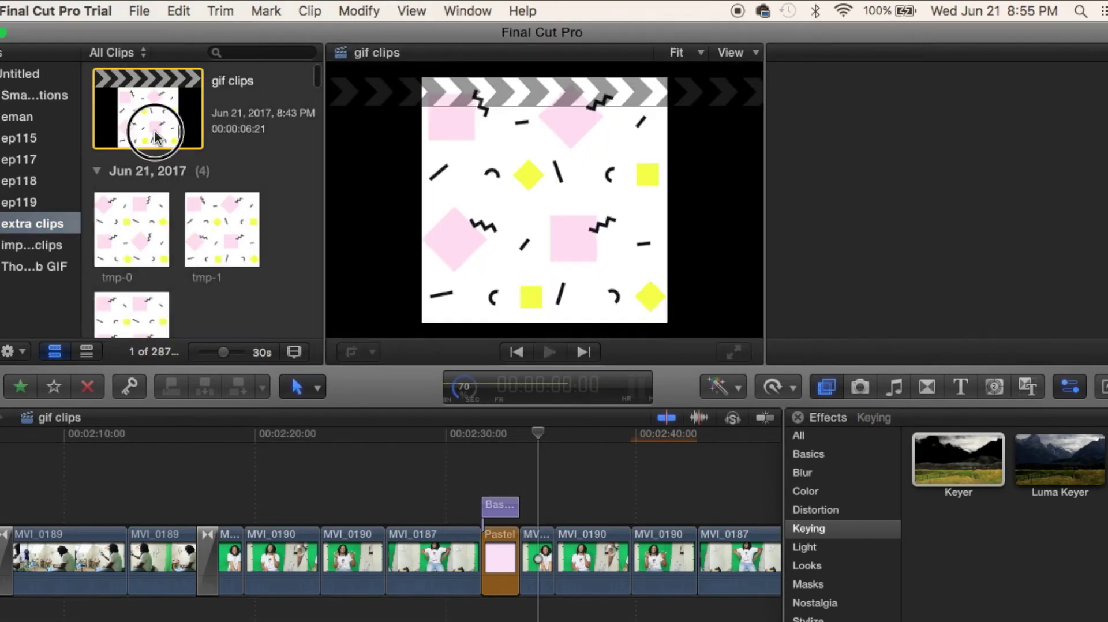
left_click(127, 541)
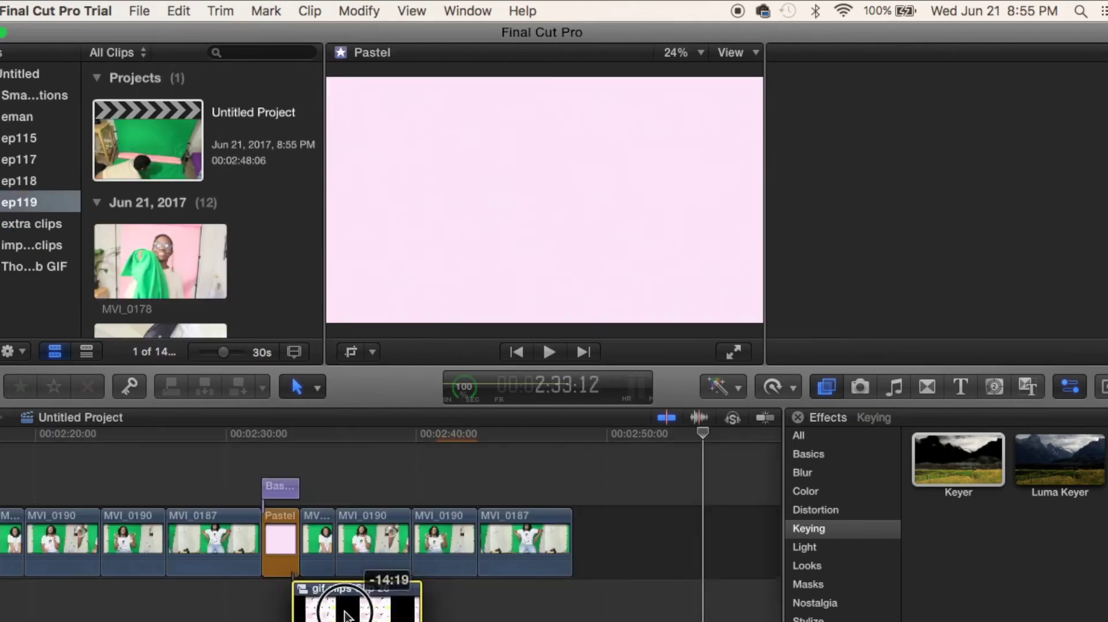
left_click_drag(371, 581, 628, 528)
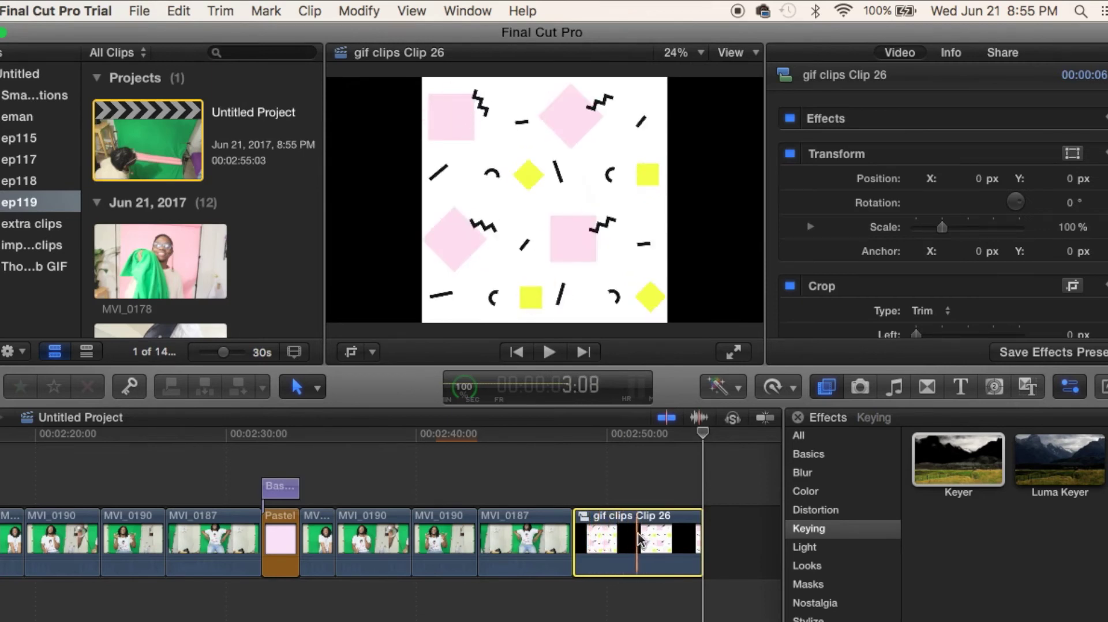
left_click_drag(641, 540, 364, 610)
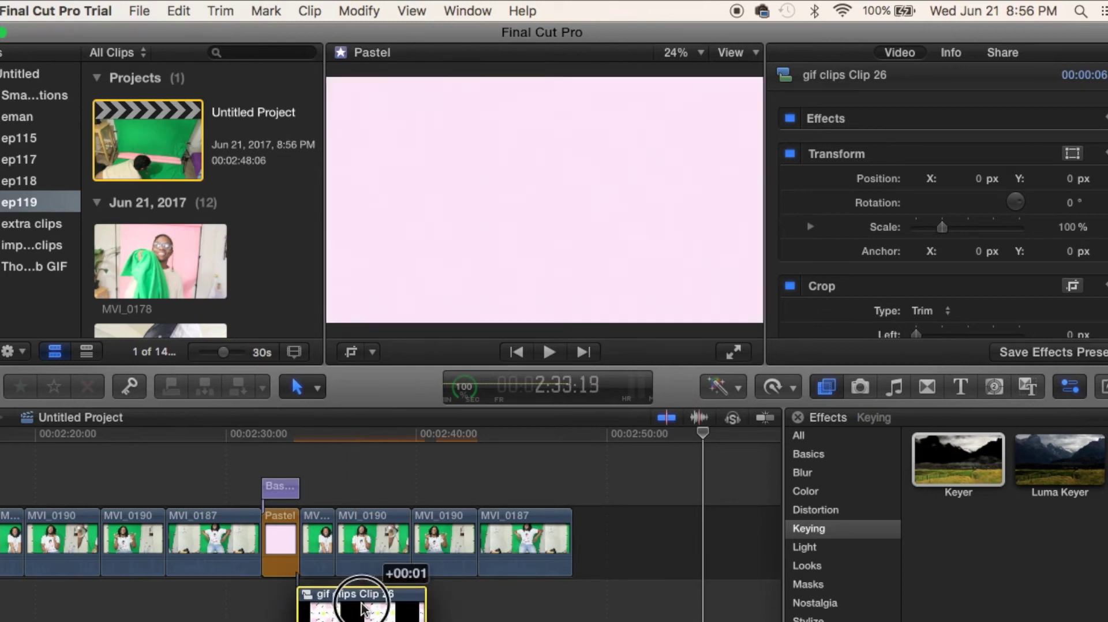
Nudge the gif clip one frame later, paste a second copy after it and trim its end.
left_click(430, 614)
key("n")
key("super+v")
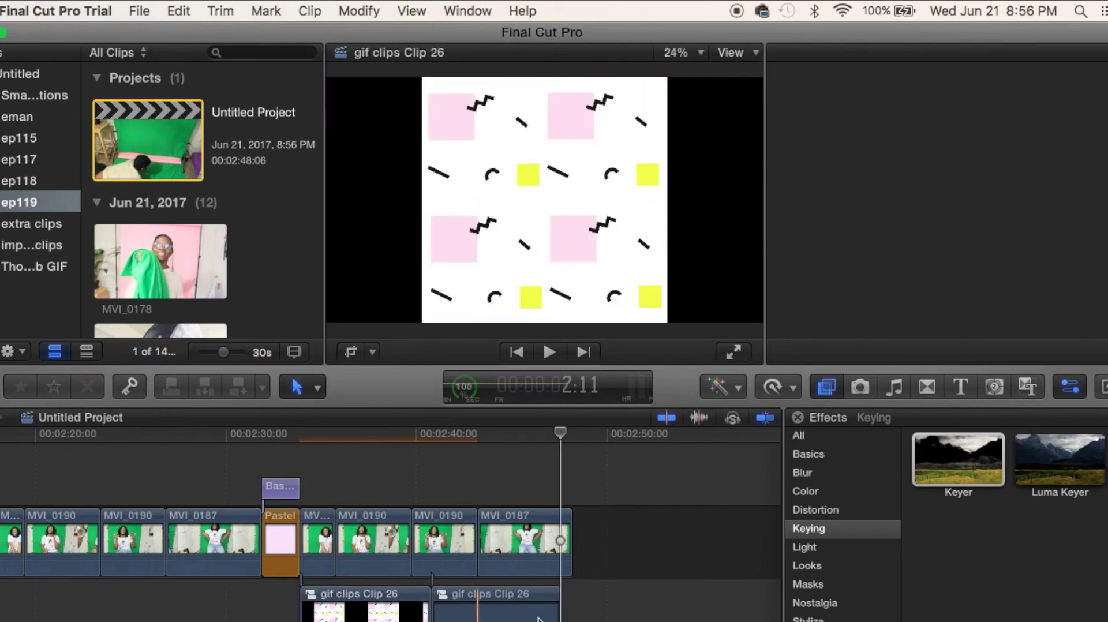
left_click_drag(559, 609, 475, 613)
Scale the first gif background clip to about 184% so it fills the frame.
left_click(364, 476)
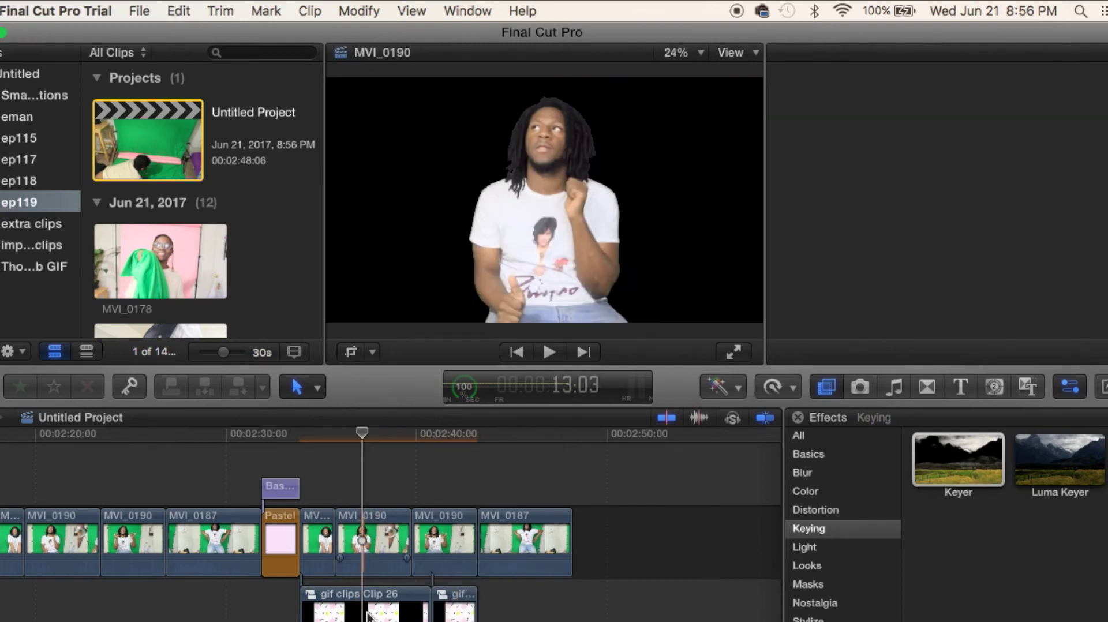
left_click(427, 611)
left_click(372, 351)
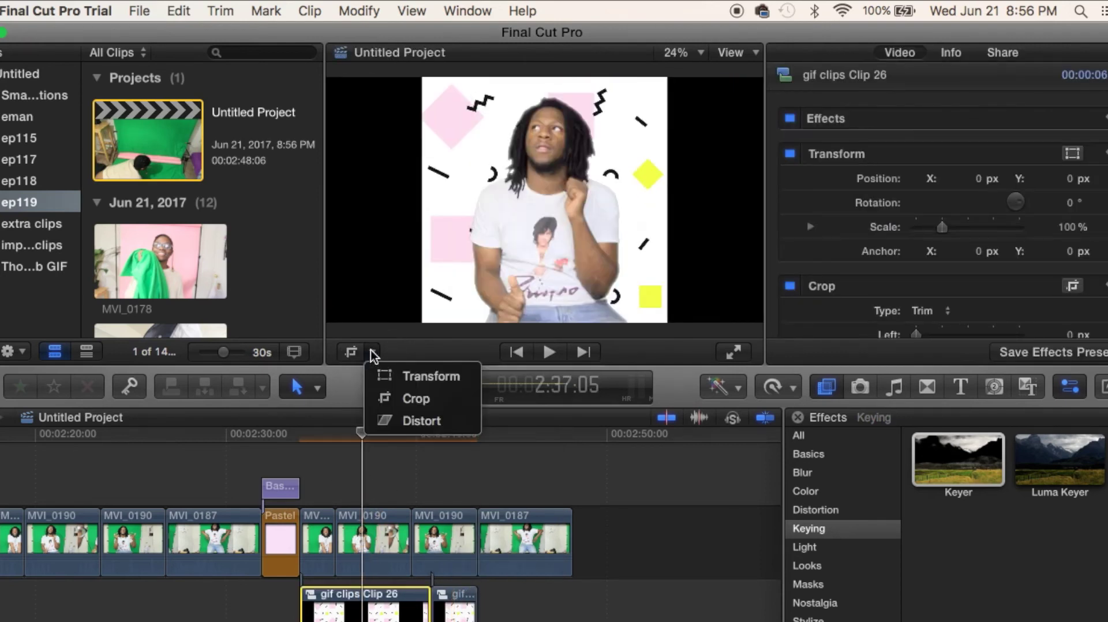
left_click(387, 378)
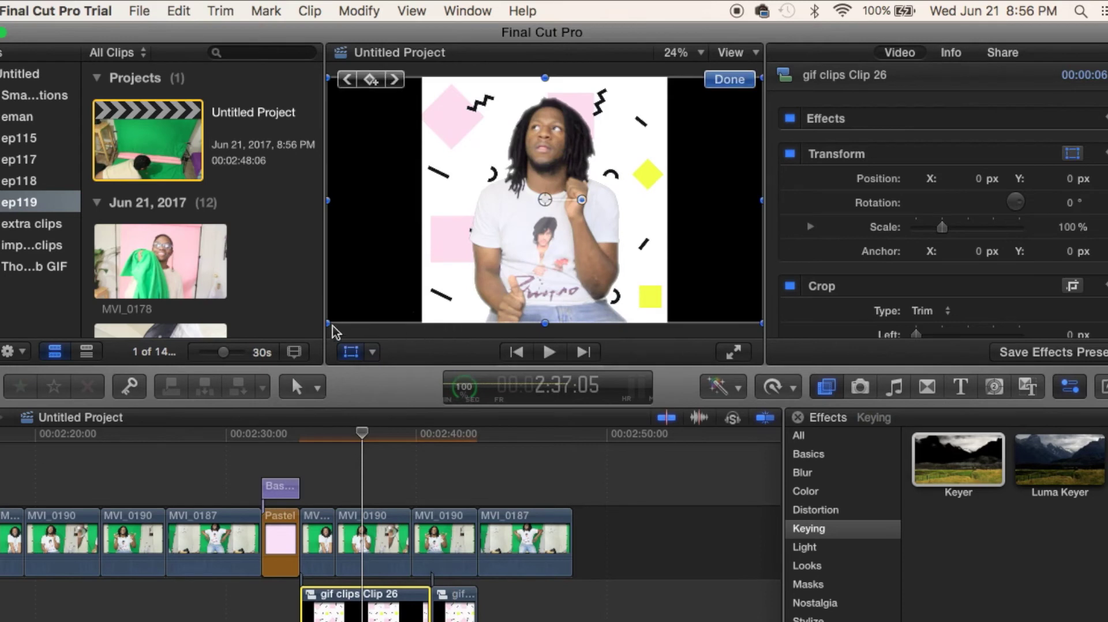
left_click_drag(328, 323, 143, 412)
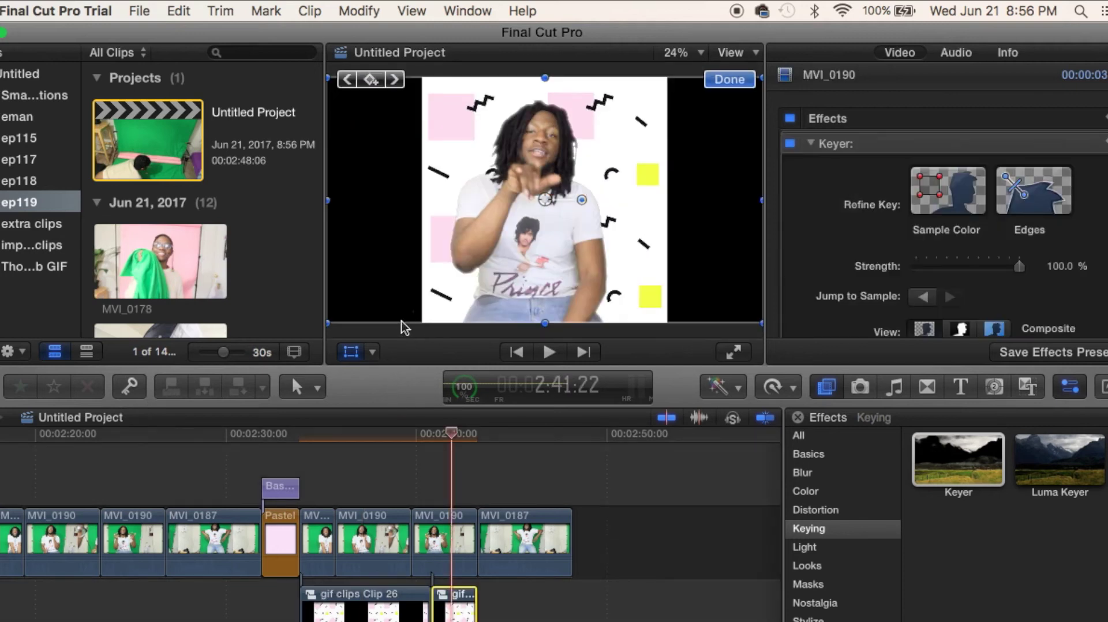
left_click_drag(327, 327, 143, 399)
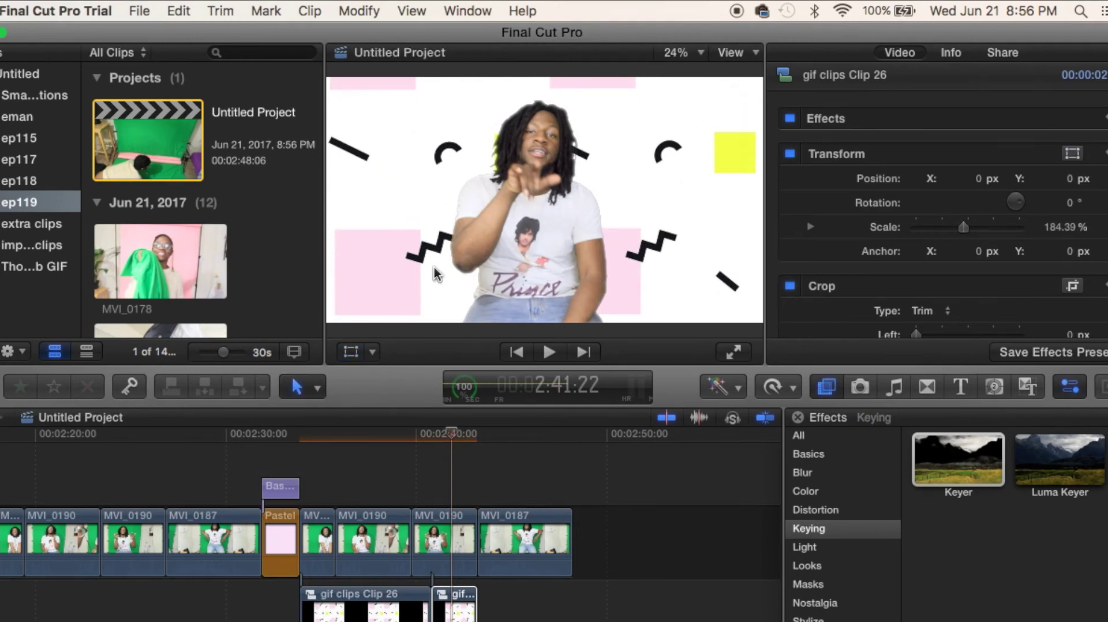
left_click(301, 447)
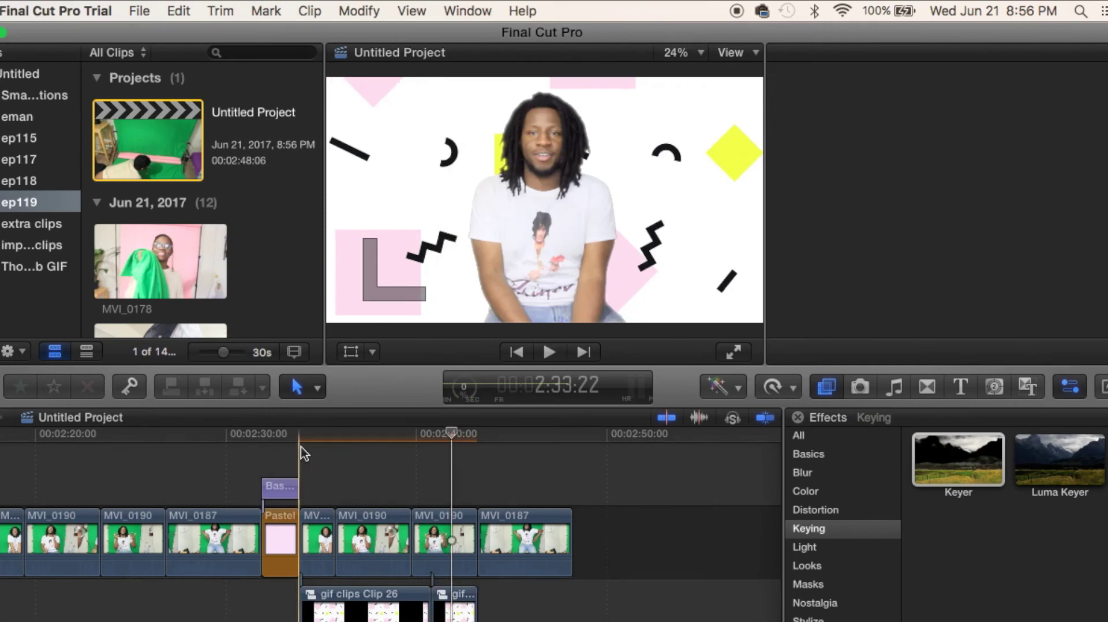
Preview the key and increase matte Erode on the keyed MVI_0190 clip.
key("space")
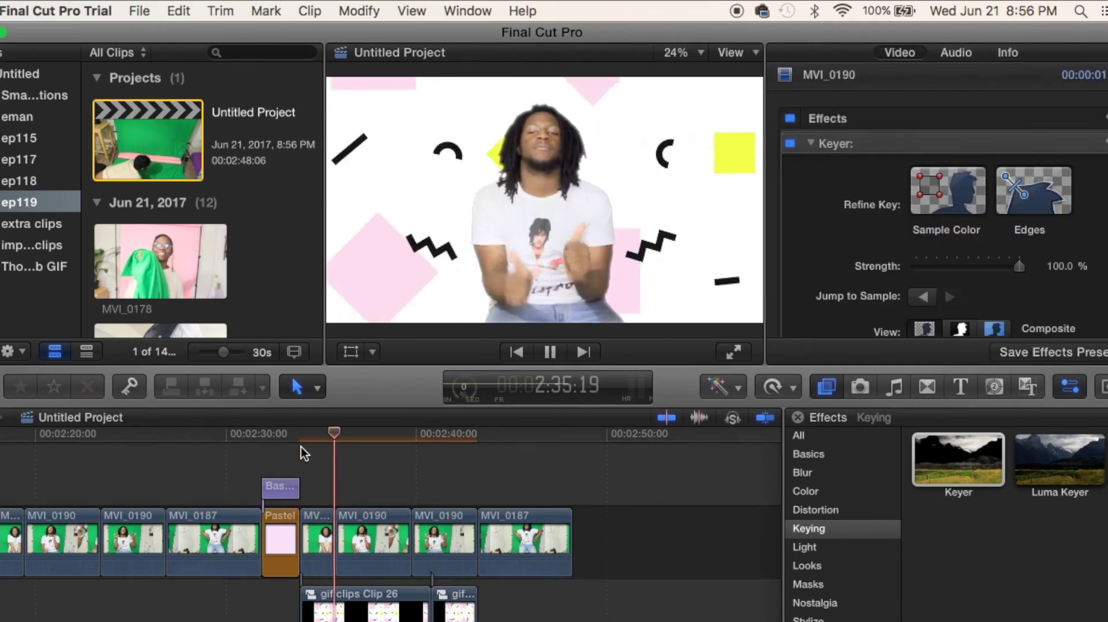
key("space")
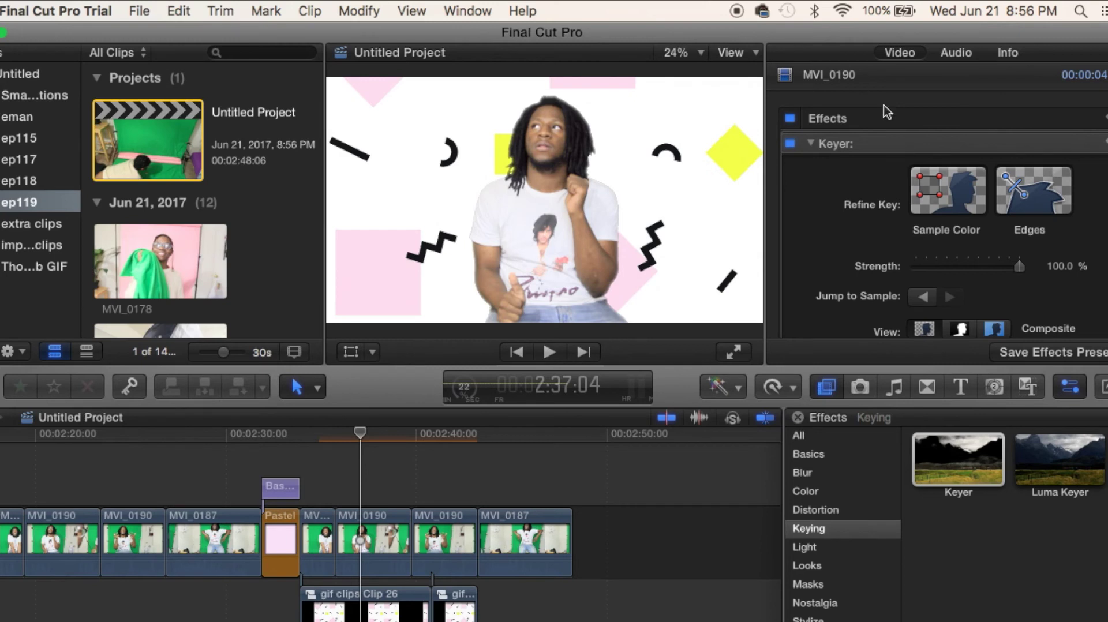
scroll(871, 239, "down", 5)
scroll(872, 240, "down", 2)
left_click(869, 225)
left_click(962, 283)
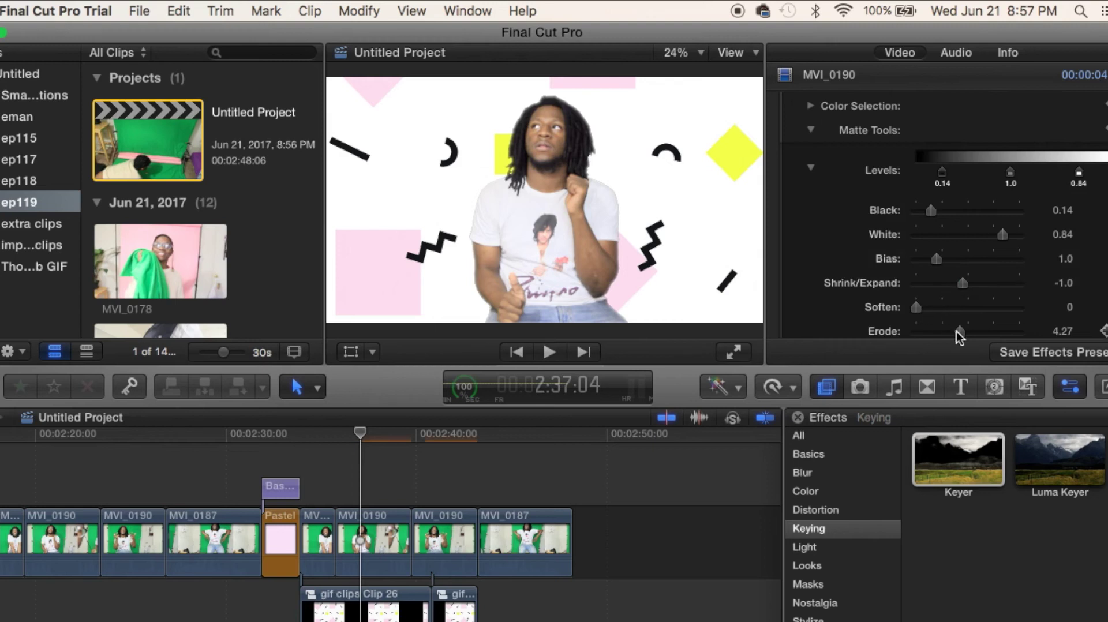
mouse_move(958, 331)
left_mouse_down()
mouse_move(988, 323)
mouse_move(950, 329)
left_mouse_up()
On the next MVI_0190 copy, set matte Erode to 2.8 and Shrink/Expand to 0.
left_click(310, 536)
scroll(820, 237, "up", 5)
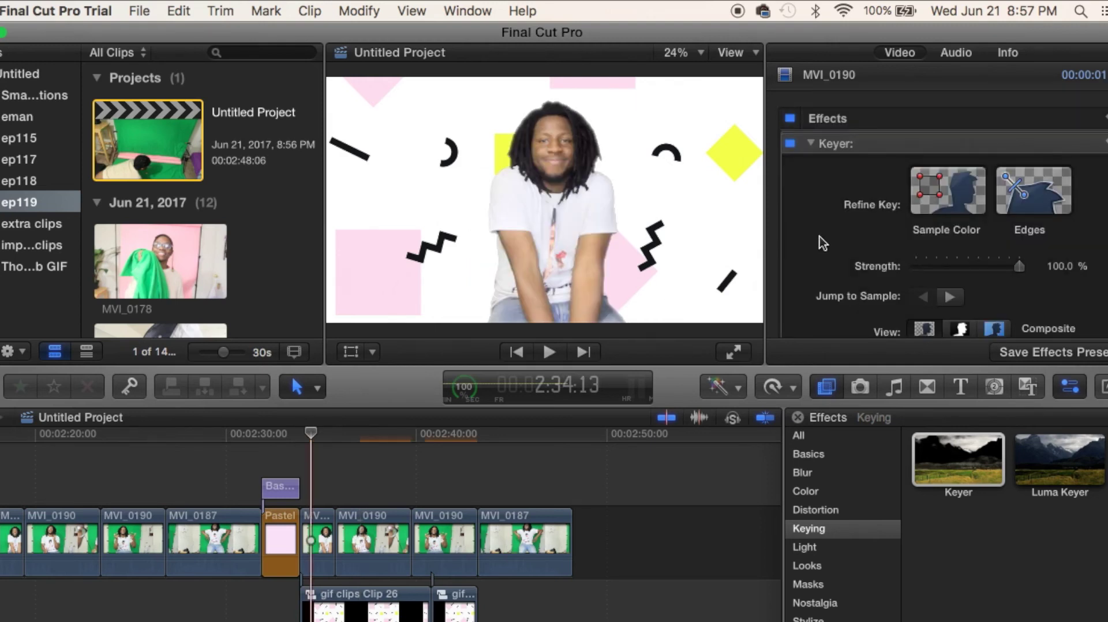
scroll(820, 237, "down", 3)
scroll(819, 236, "down", 4)
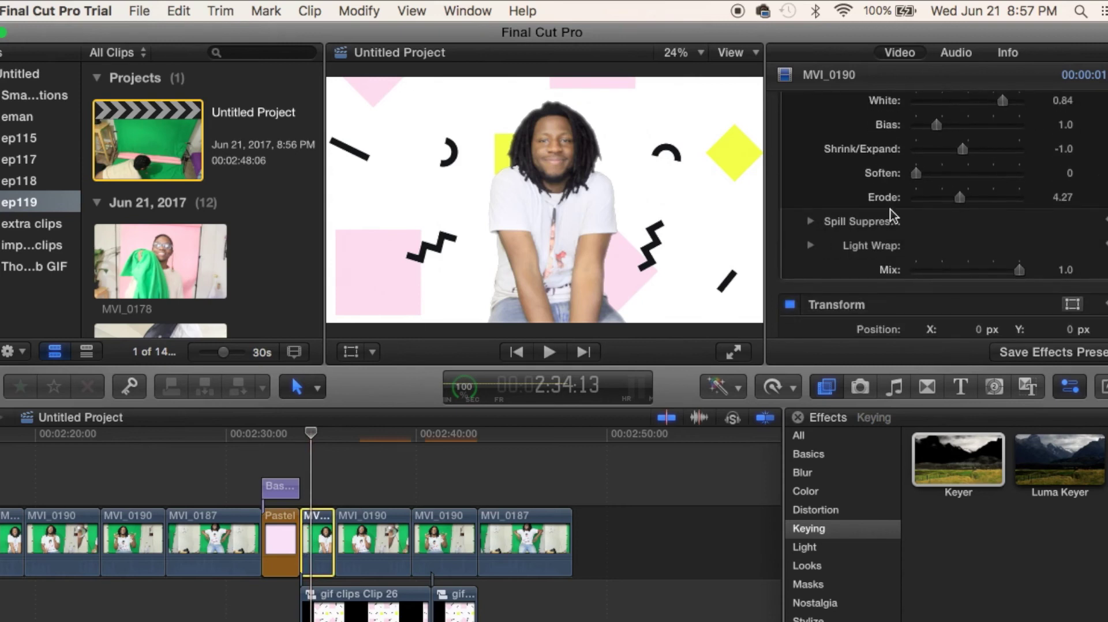
left_click_drag(962, 204, 959, 203)
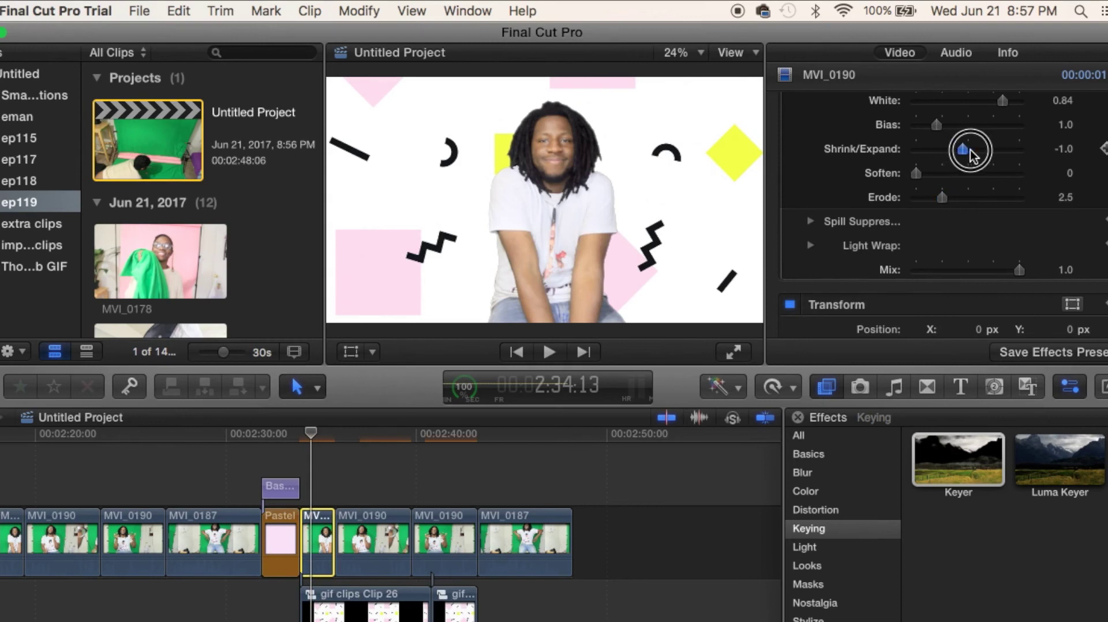
left_click_drag(973, 155, 980, 155)
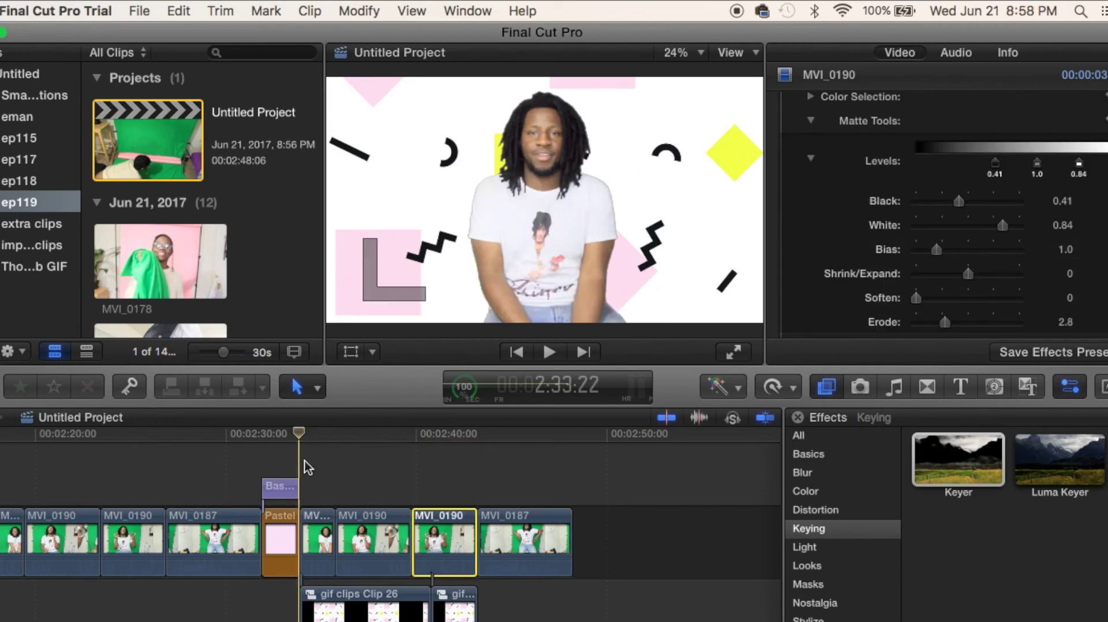
Crop about 790 px off MVI_0187's left side, then apply the Keyer effect.
key("space")
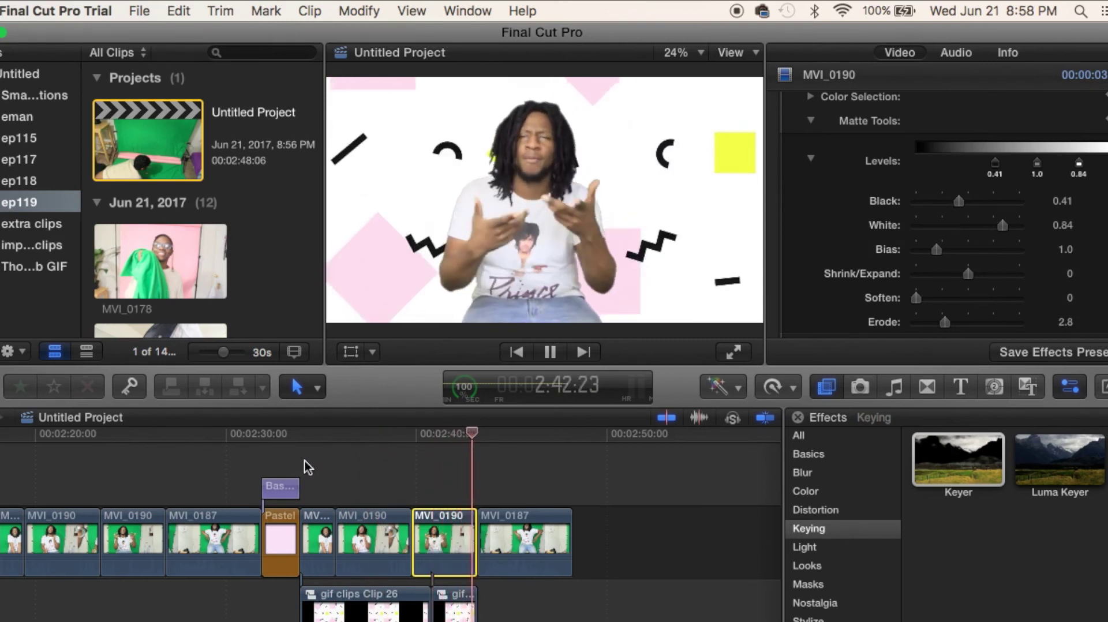
left_click(518, 441)
left_click(504, 553)
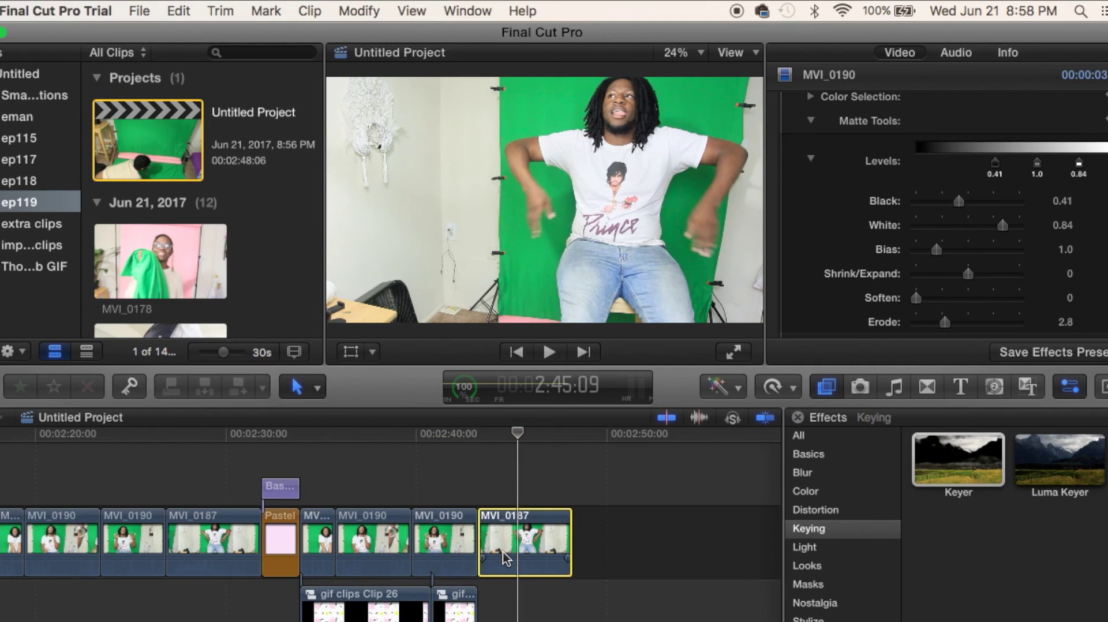
left_click(372, 351)
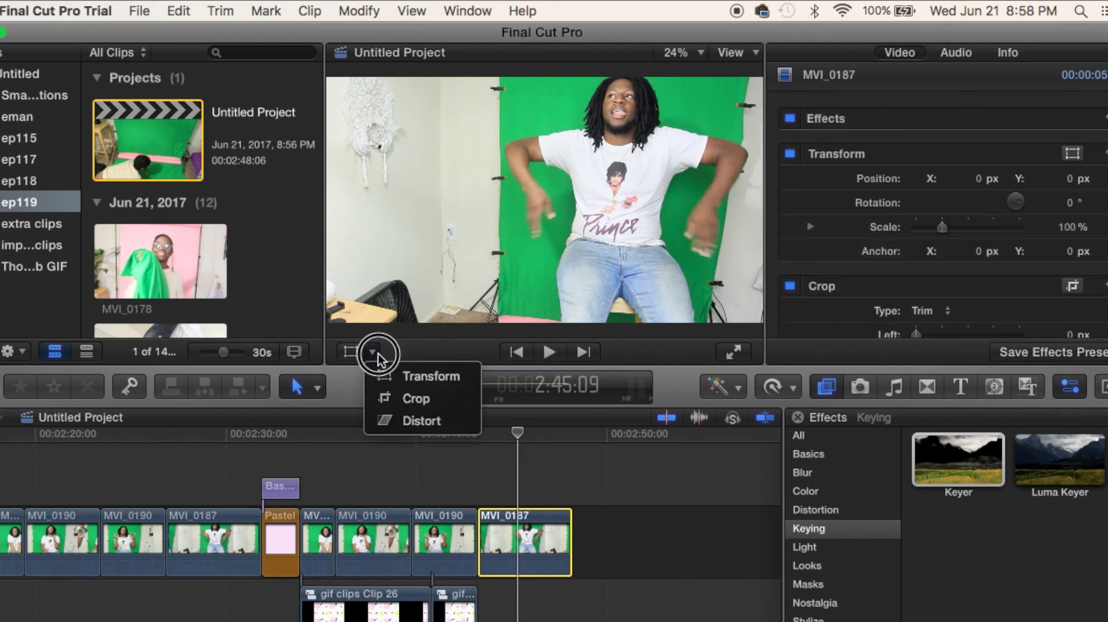
left_click(397, 399)
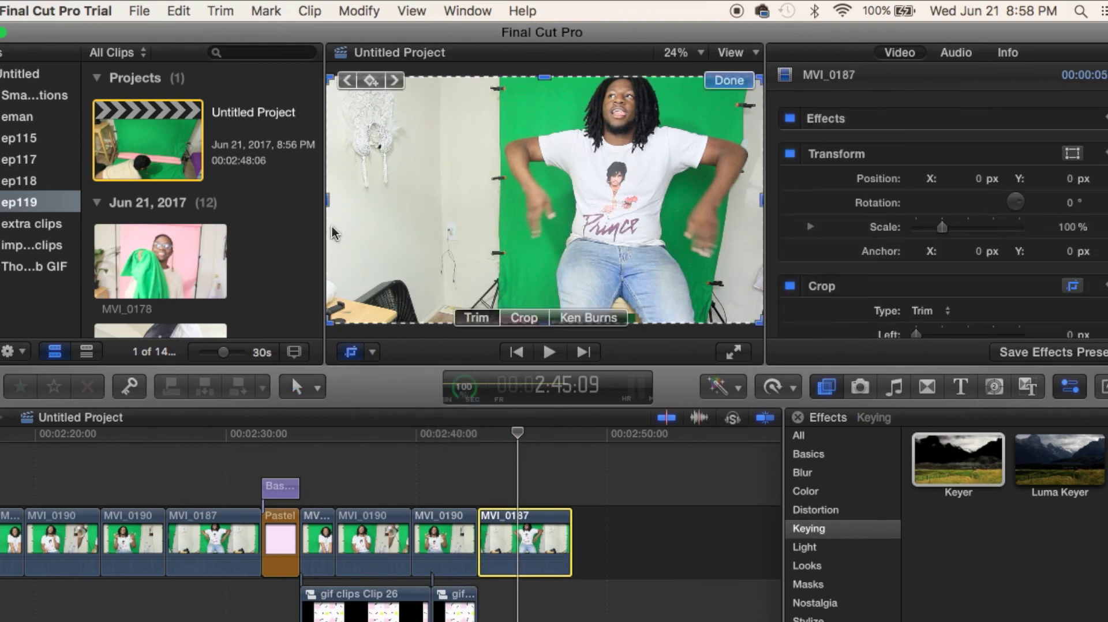
left_click_drag(327, 208, 507, 262)
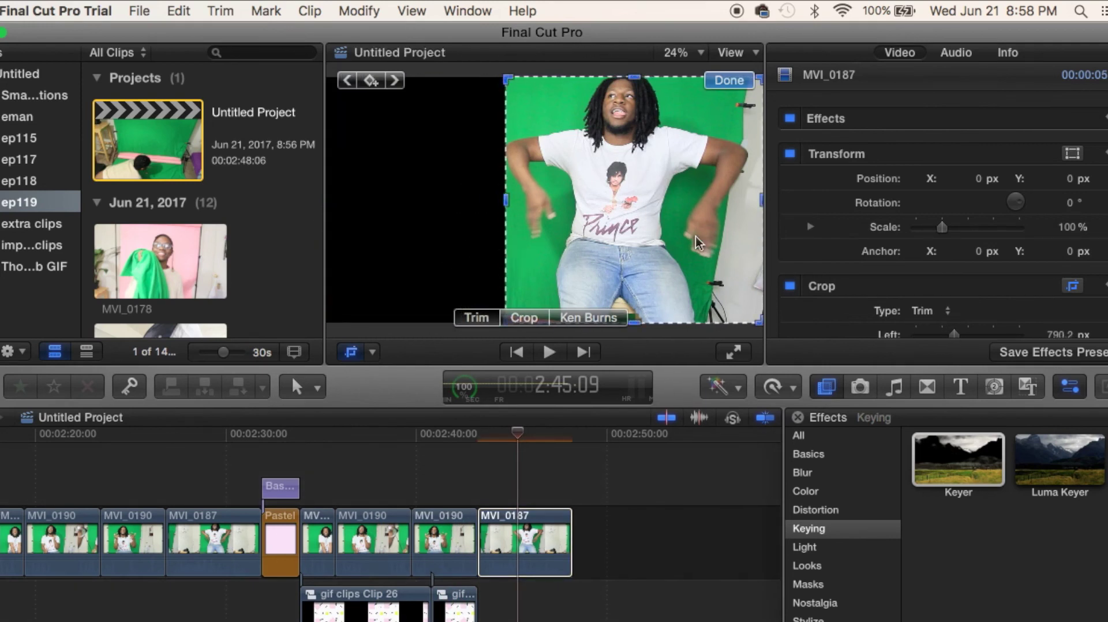
double_click(958, 458)
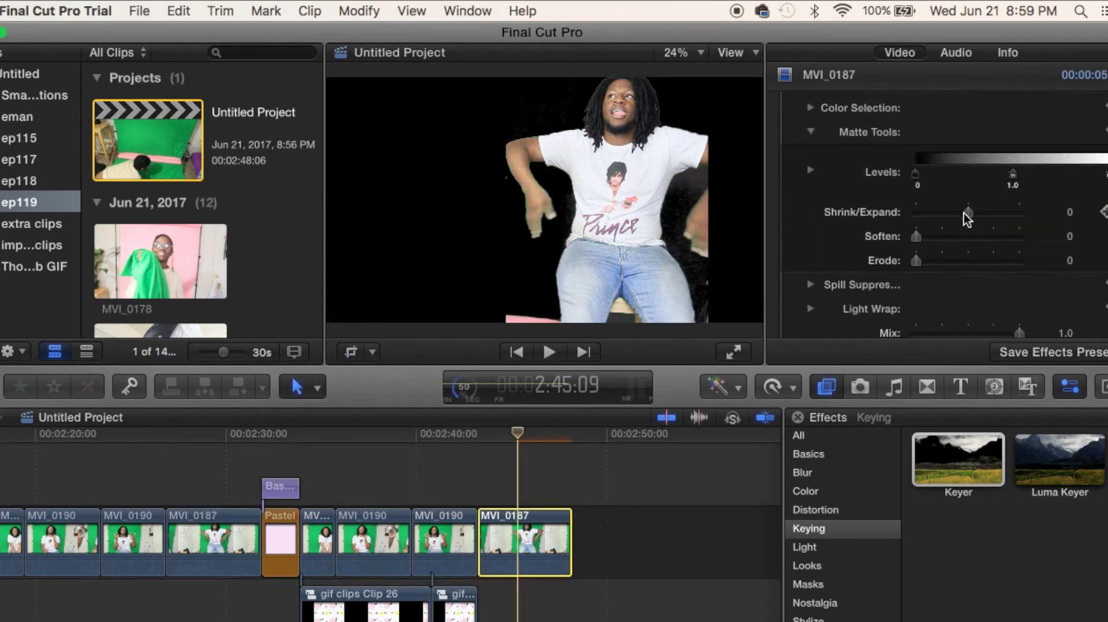
Refine MVI_0187's matte: Shrink/Expand -3.0, Black 0.12, White 0.94.
left_click_drag(964, 213, 1014, 215)
scroll(846, 202, "down", 1)
left_click(810, 149)
left_click_drag(917, 192, 930, 191)
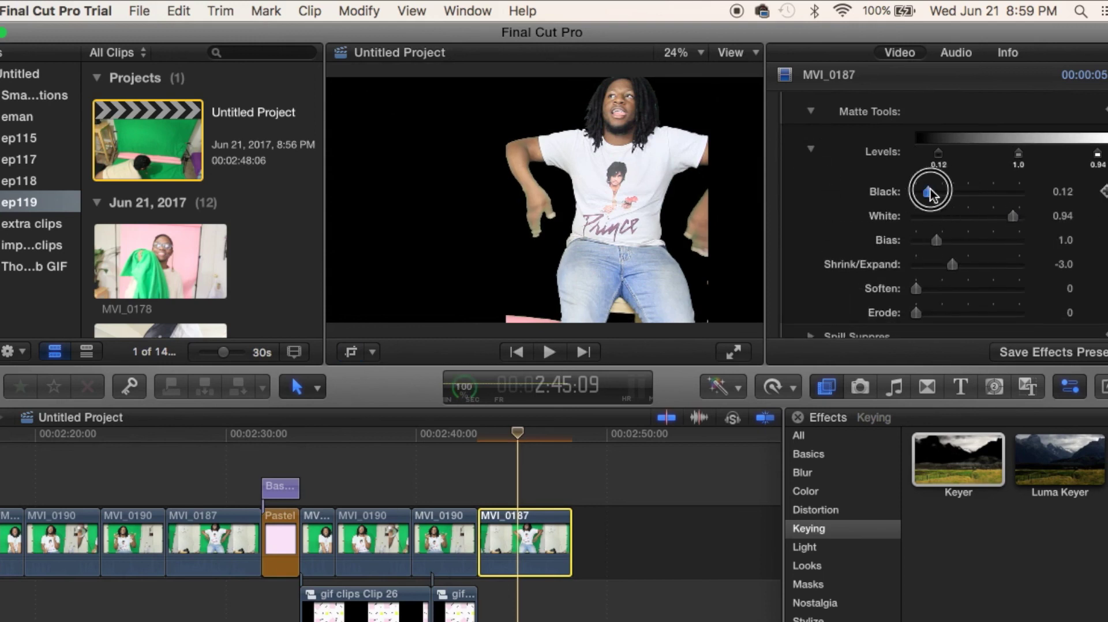
Scale the subject to about 106% and move it left and slightly down.
left_click(372, 352)
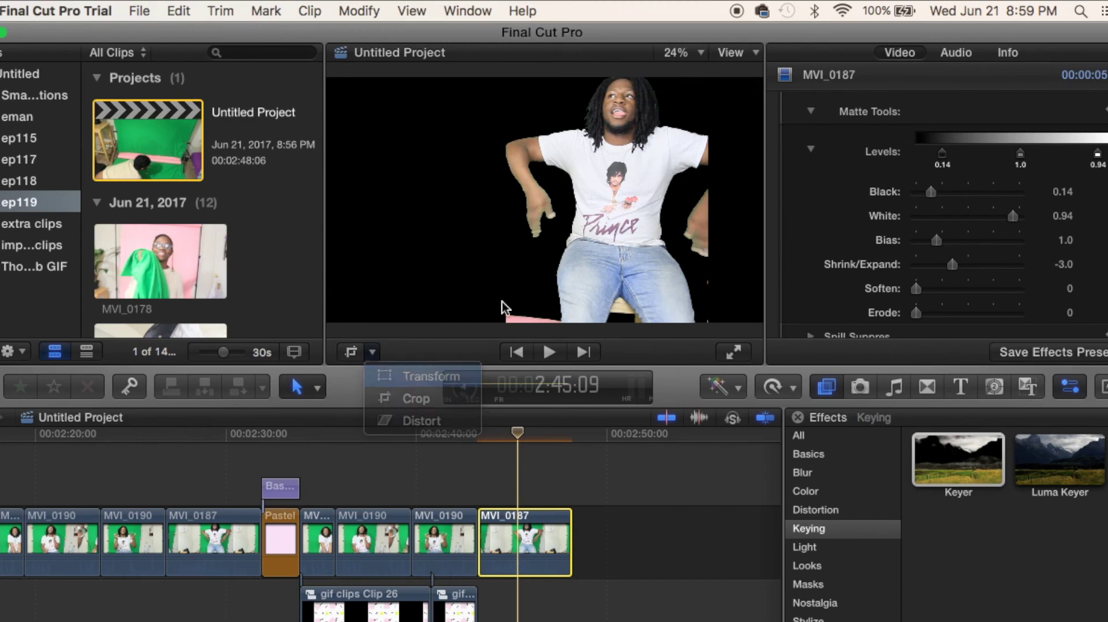
left_click(404, 379)
left_click_drag(715, 325, 721, 333)
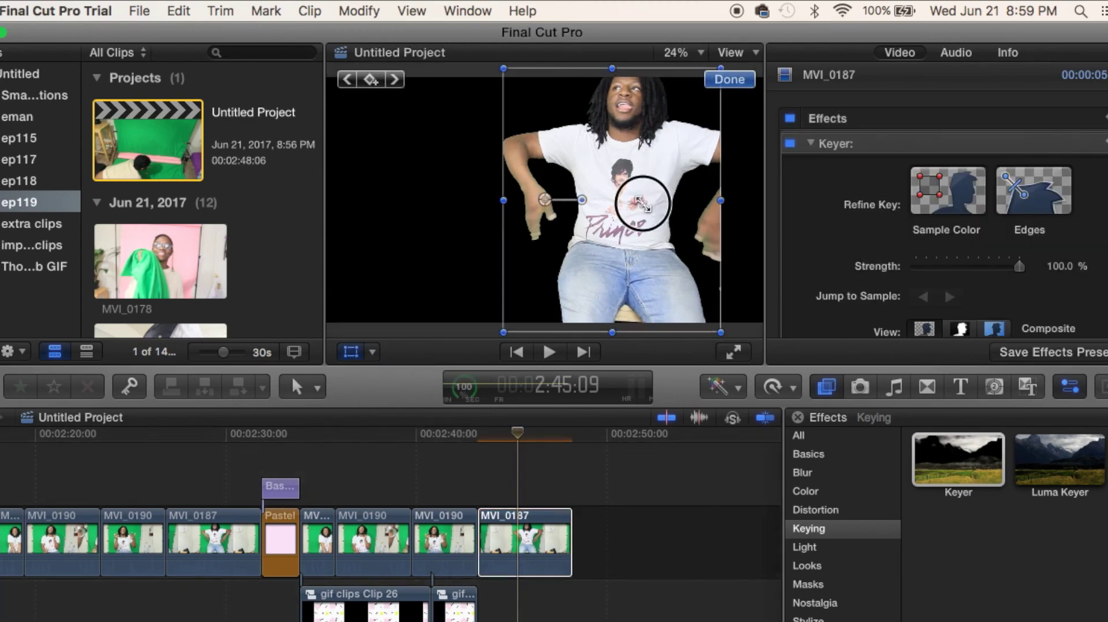
left_click_drag(645, 186, 575, 179)
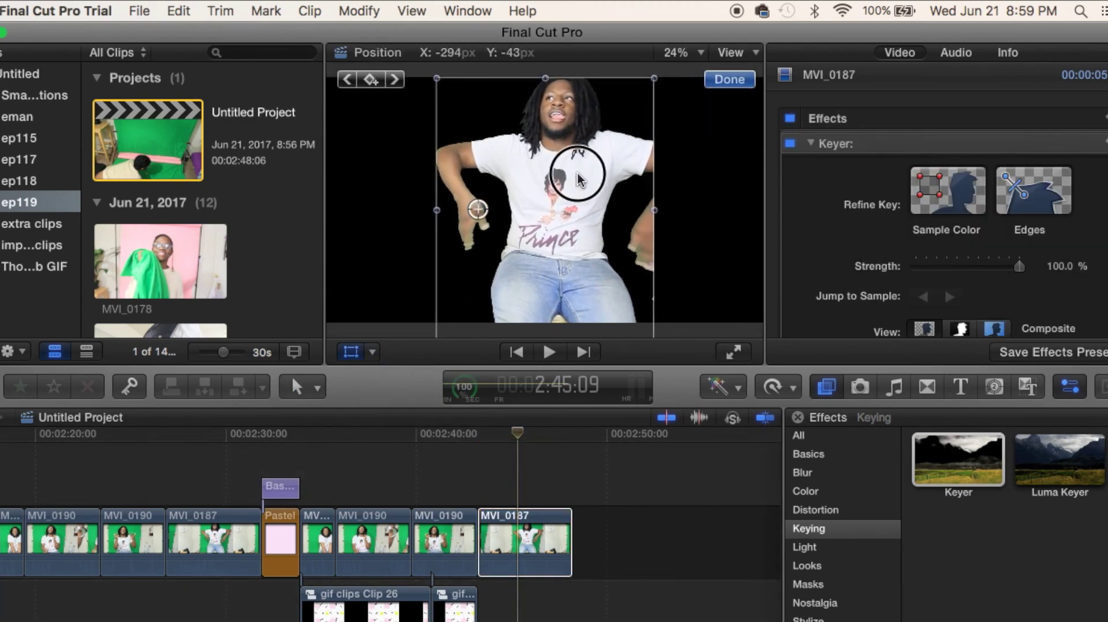
left_click(730, 80)
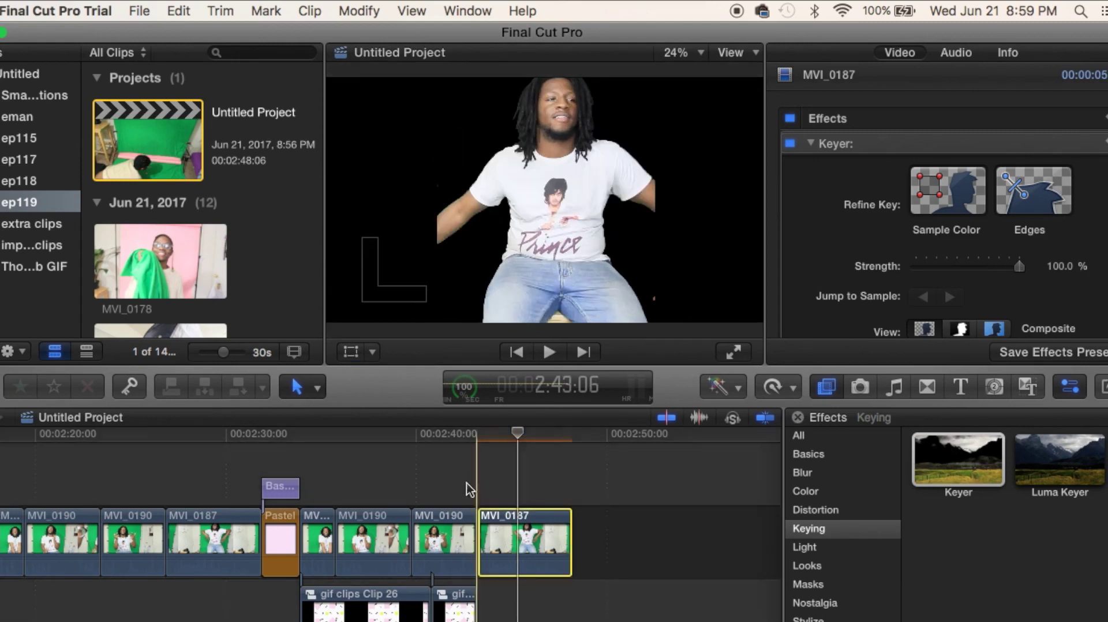
Extend the gif background under MVI_0187, trim the clip's end to match, and play back.
left_click_drag(474, 603, 572, 600)
left_click_drag(571, 540, 560, 540)
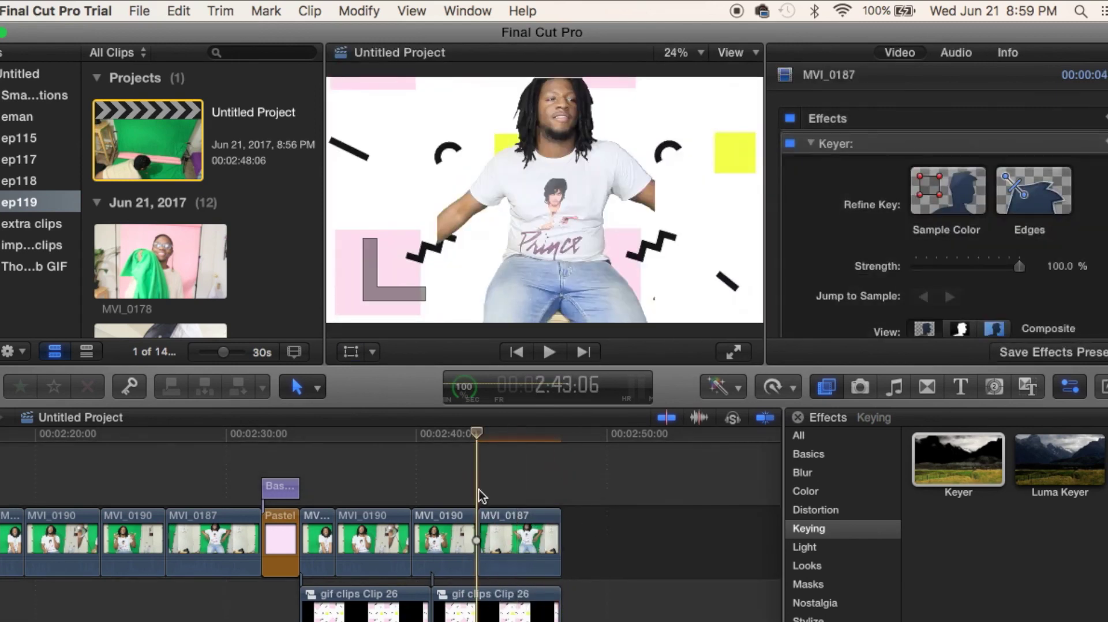
key("space")
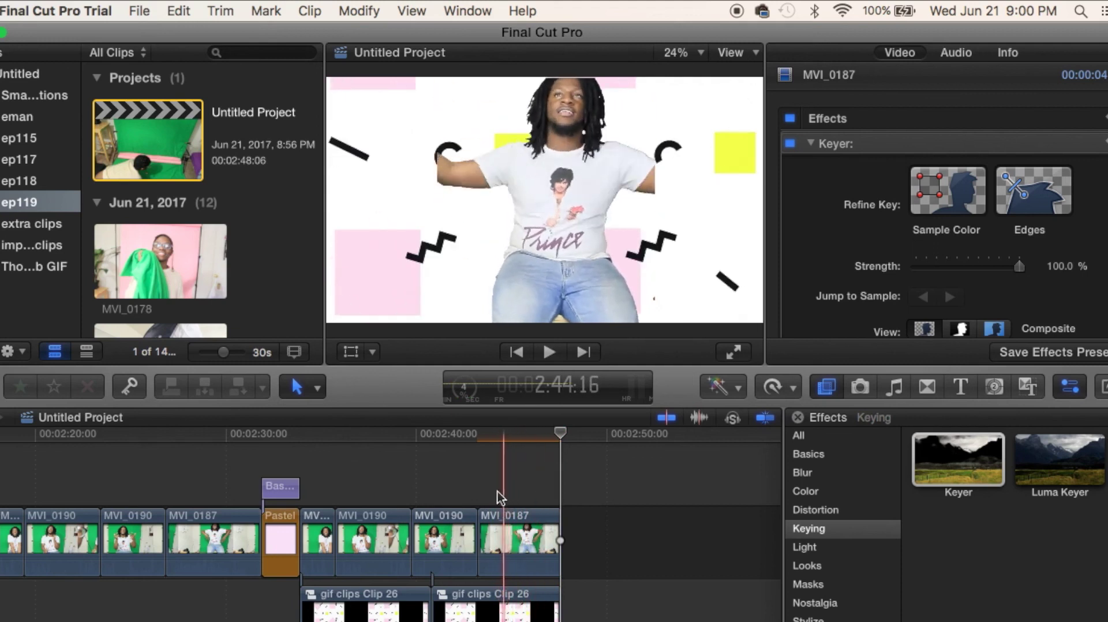
Delete the final MVI_0187 clip and trim the second gif clip's end to the playhead.
key("Delete")
left_click(559, 611)
left_click_drag(559, 611, 476, 606)
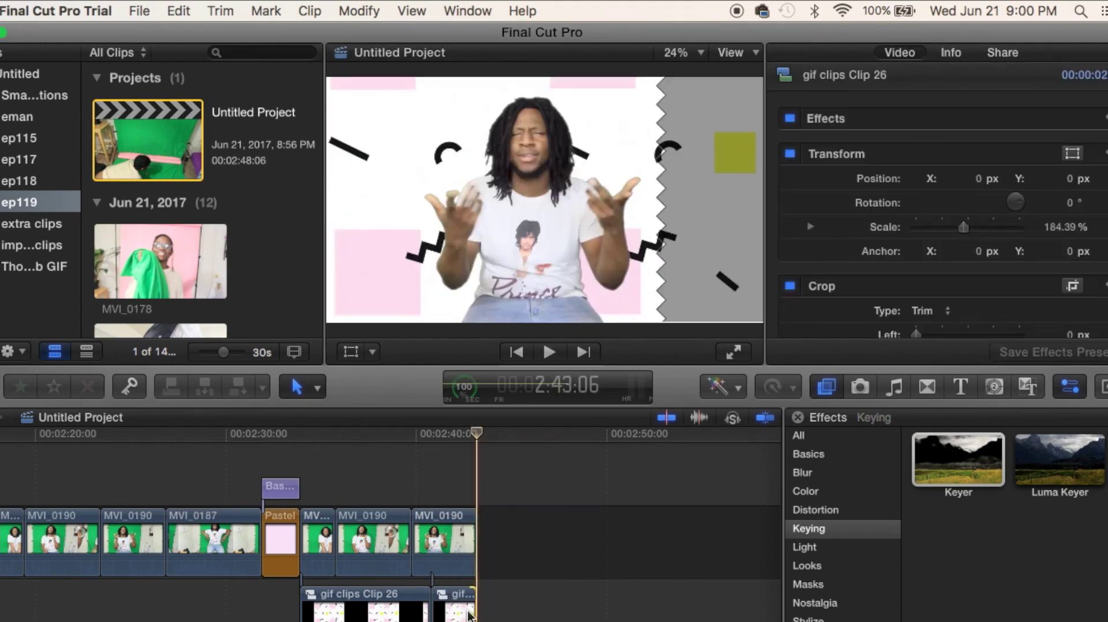
Play the project back from around 2:34.
left_click(319, 501)
left_click(303, 472)
key("space")
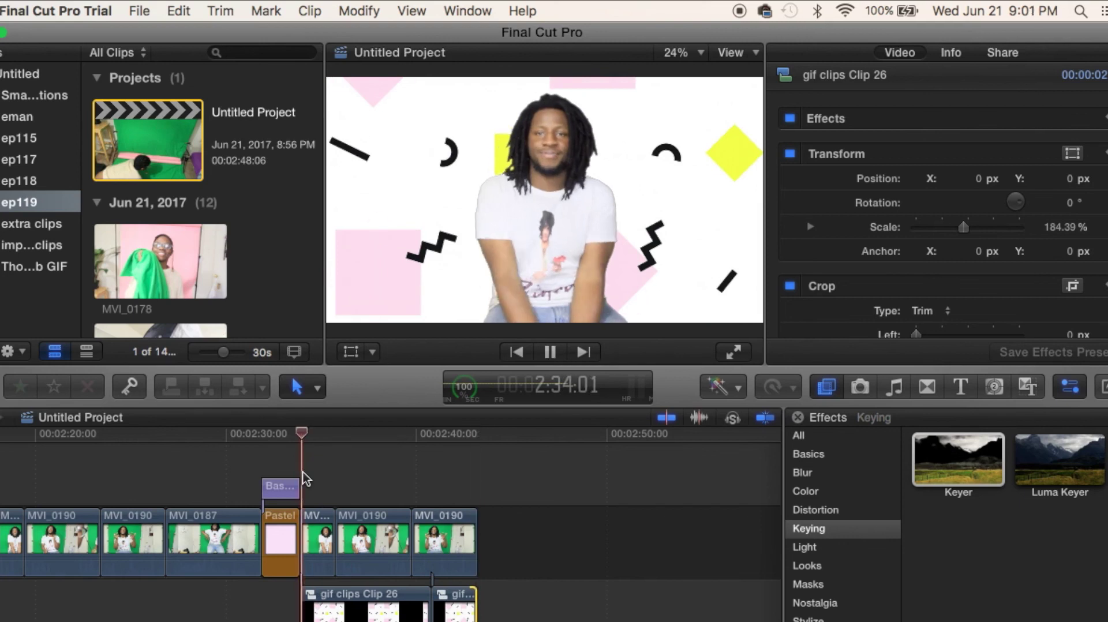